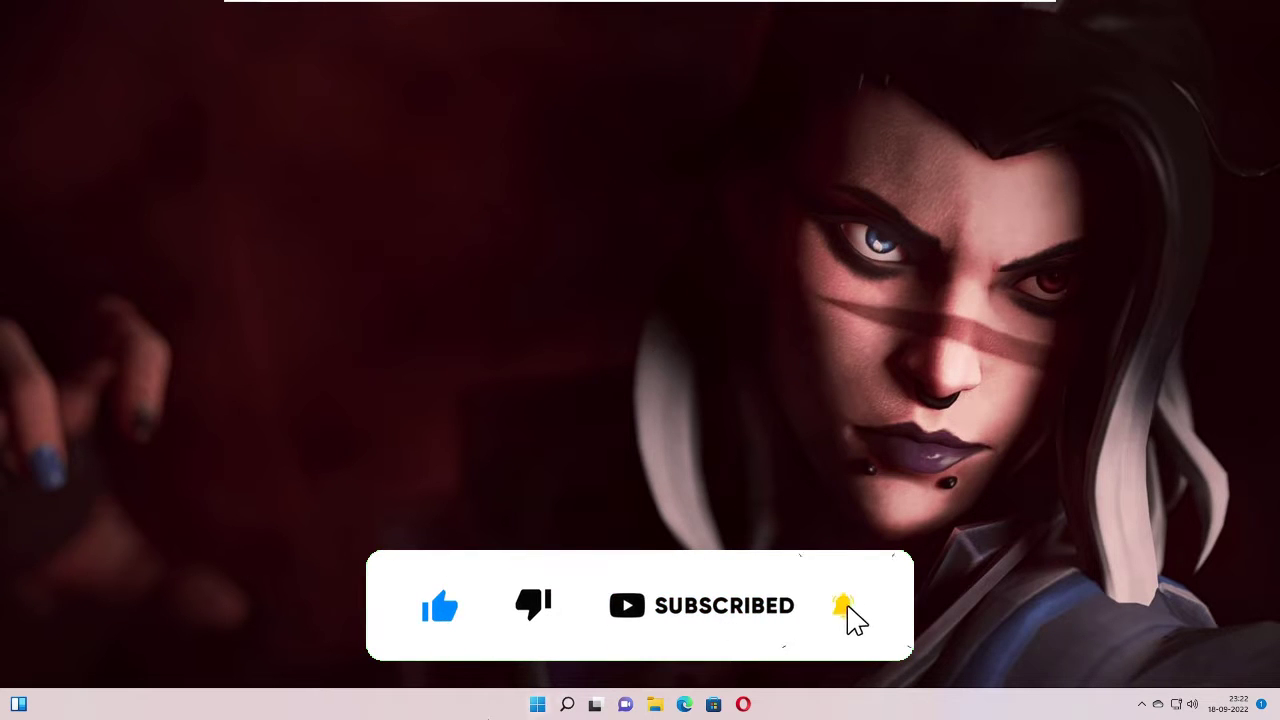
- Search Windows for 'reg' and launch the Registry Editor best match
{"action": "left_click", "coordinate": [567, 705]}
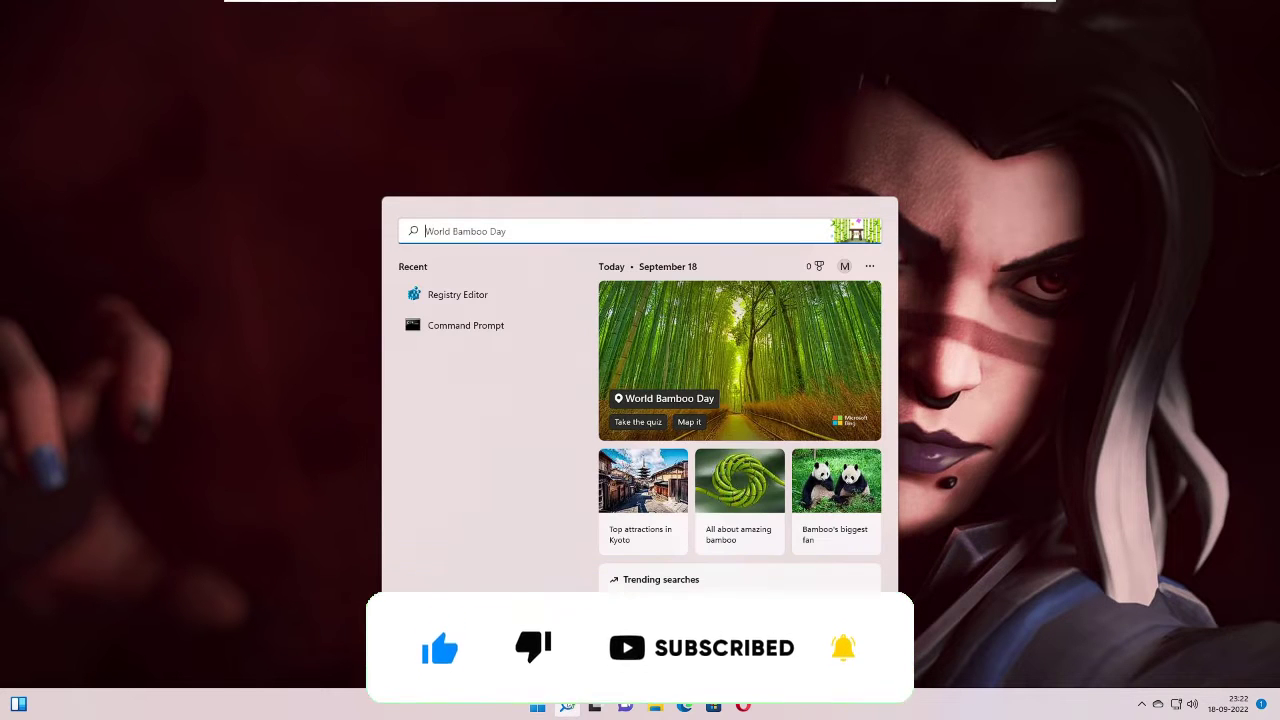
{"action": "type", "text": "reg"}
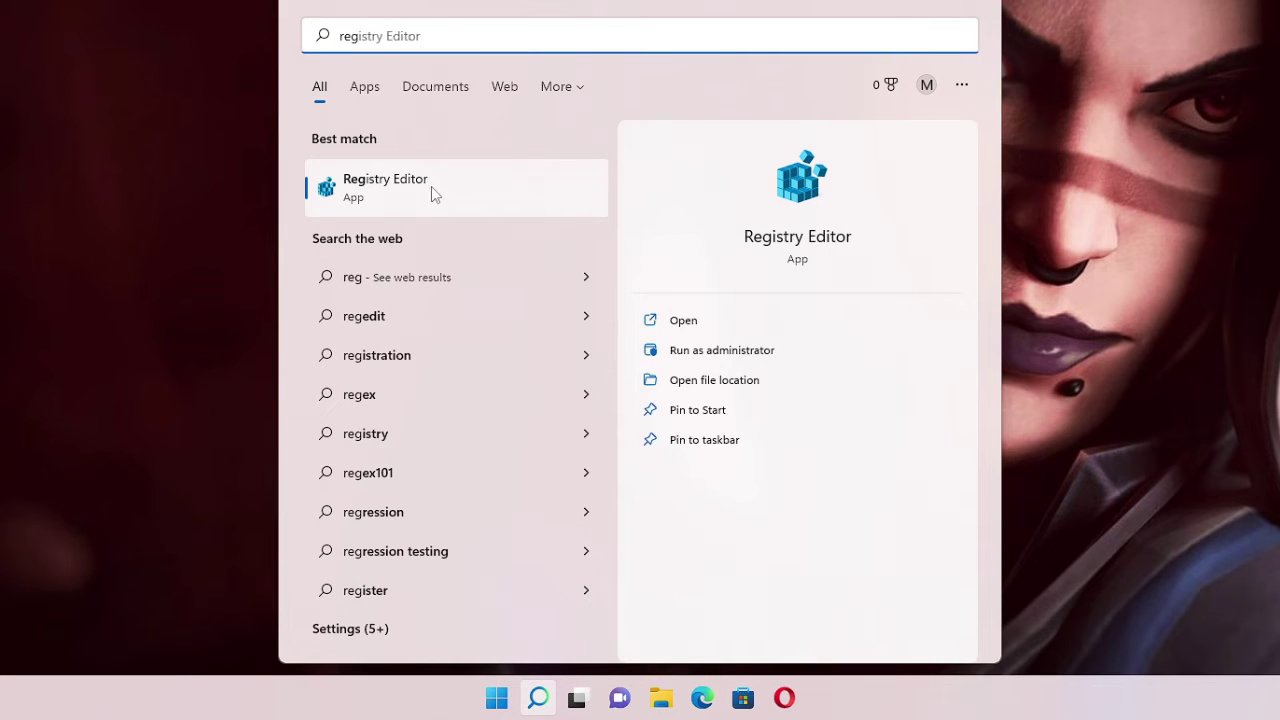
{"action": "left_click", "coordinate": [433, 191]}
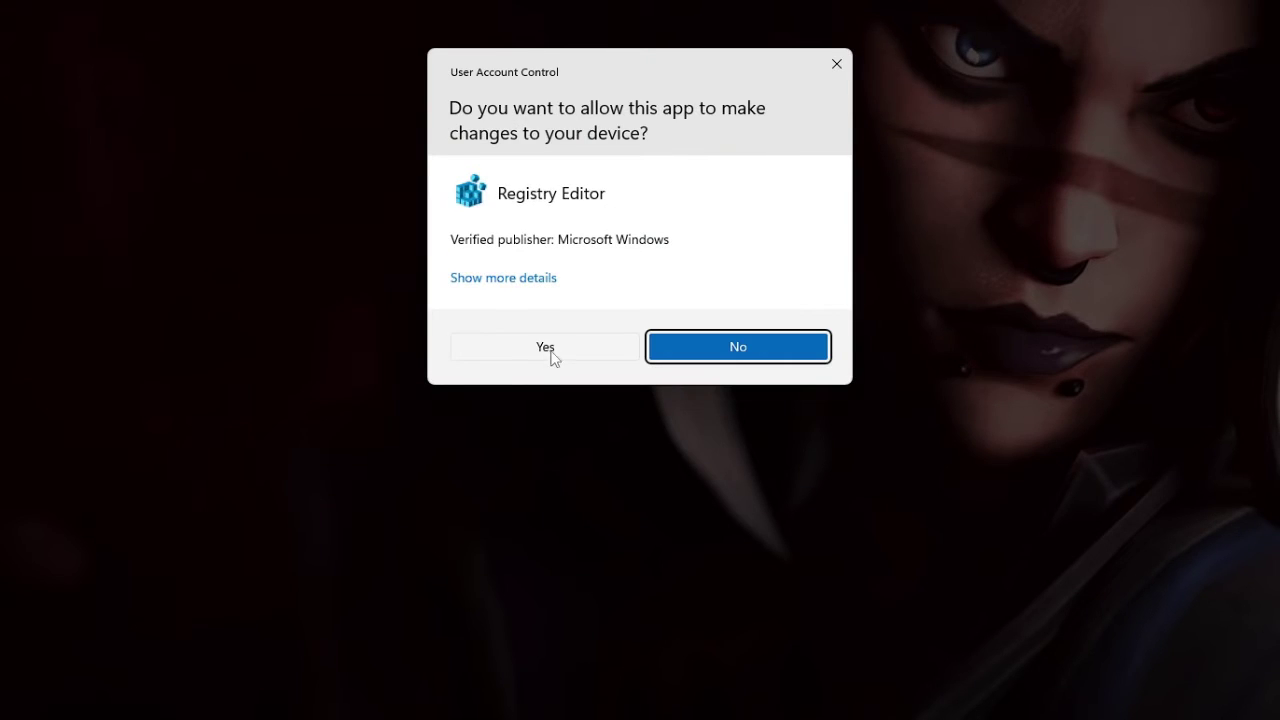
- Allow Registry Editor through UAC and open HKLM\SYSTEM\CurrentControlSet\Control
{"action": "left_click", "coordinate": [551, 350]}
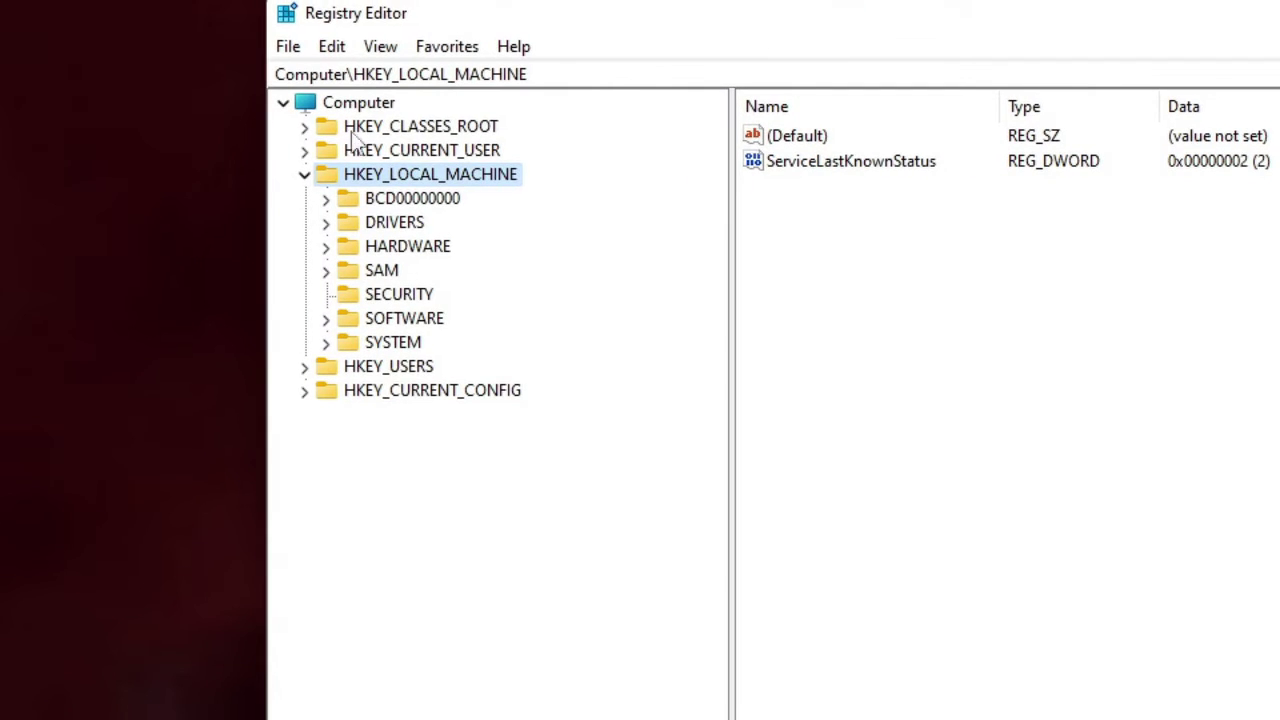
{"action": "left_click", "coordinate": [304, 174]}
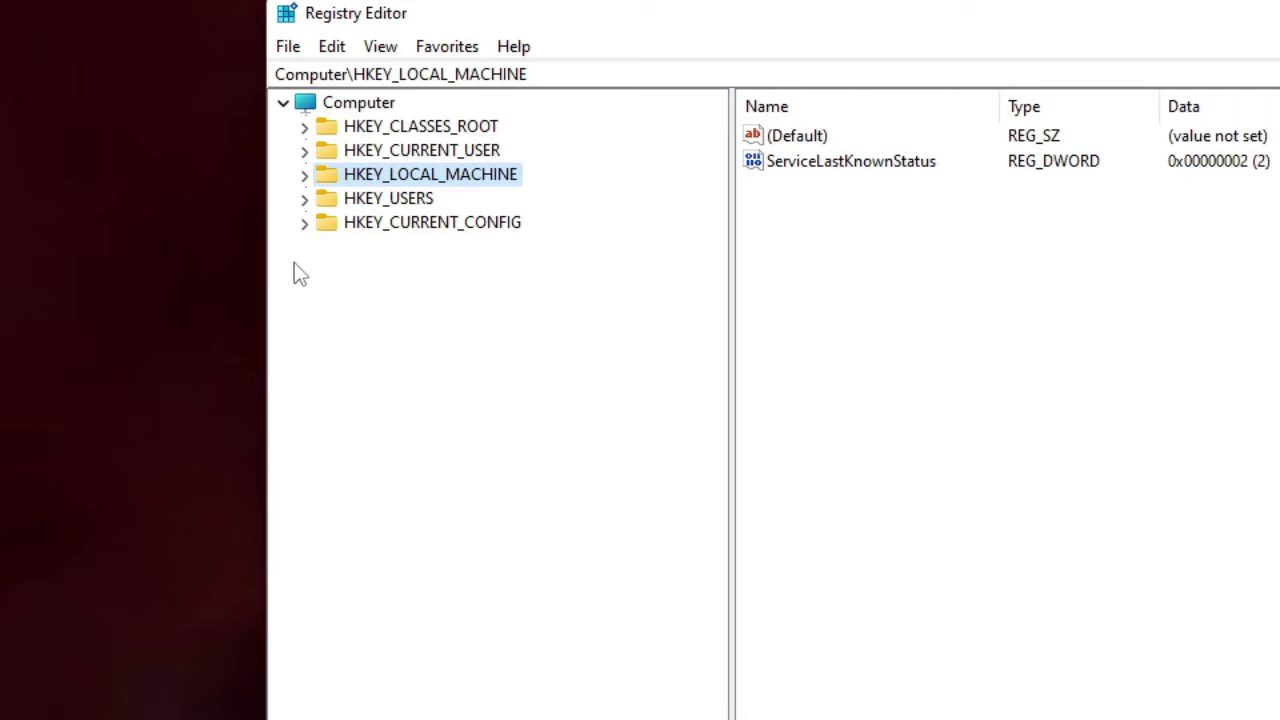
{"action": "double_click", "coordinate": [430, 181]}
{"action": "left_click", "coordinate": [394, 347]}
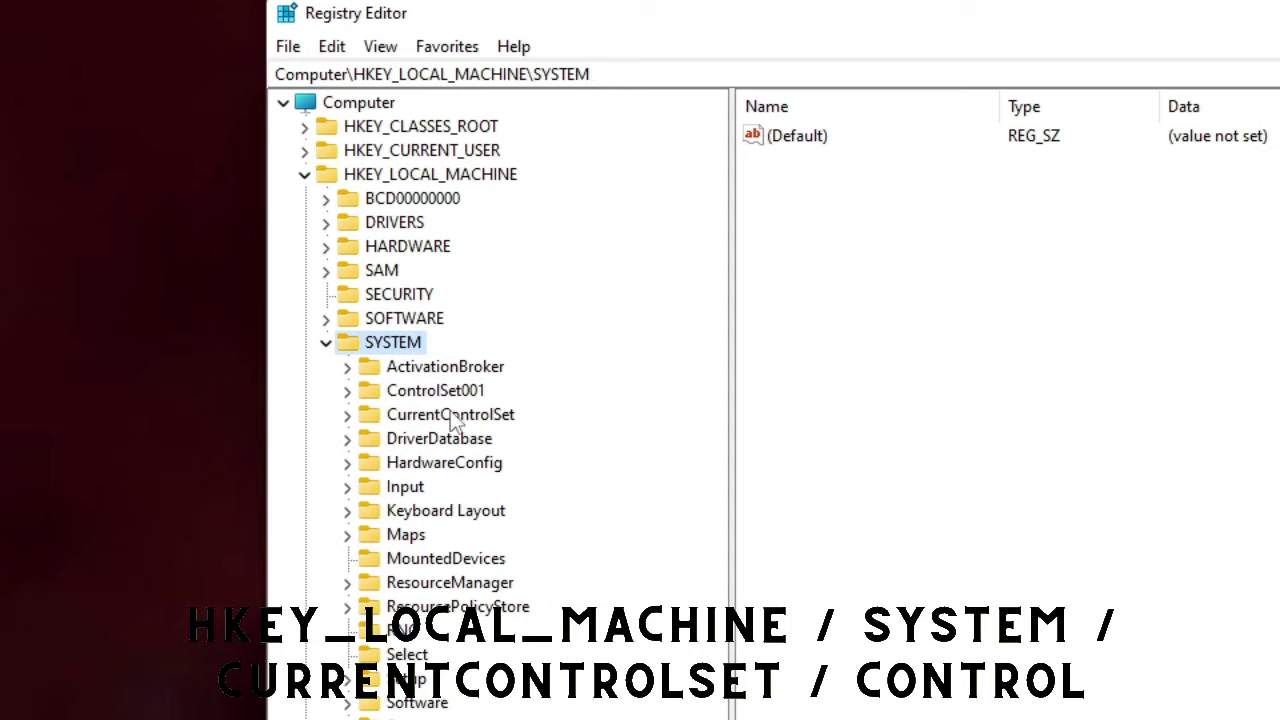
{"action": "left_click", "coordinate": [458, 420]}
{"action": "double_click", "coordinate": [507, 425]}
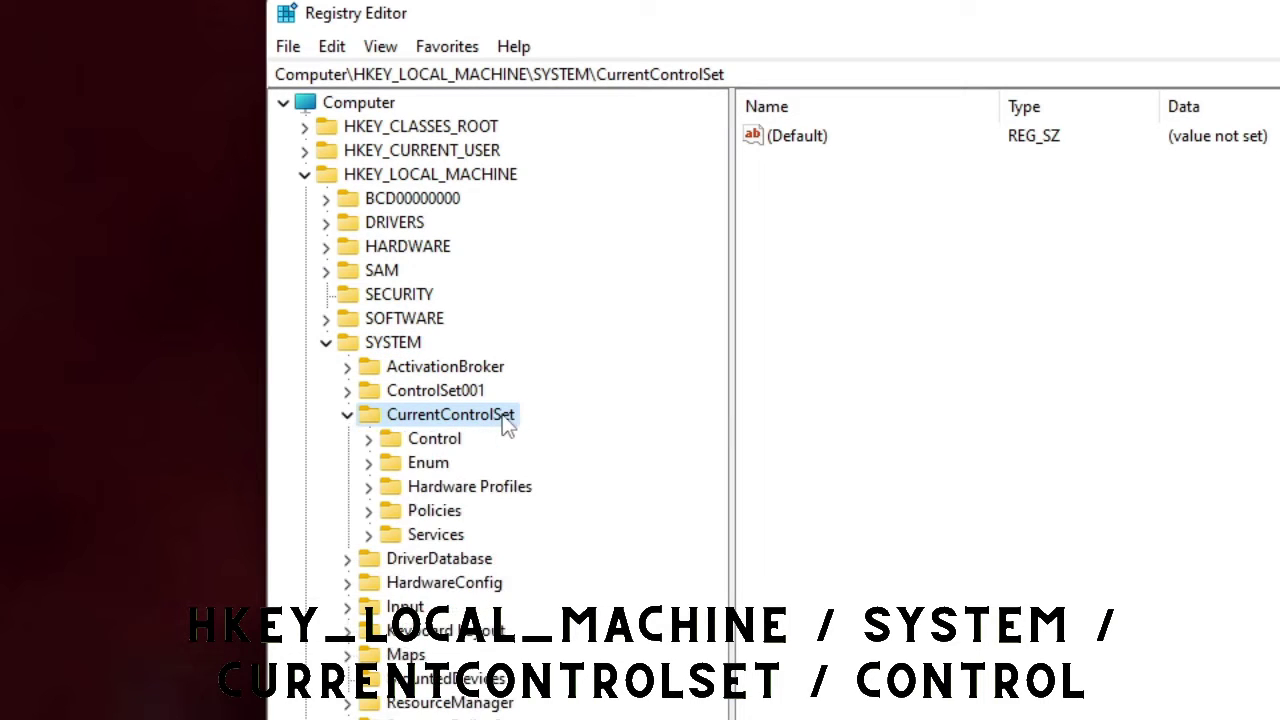
{"action": "double_click", "coordinate": [450, 442]}
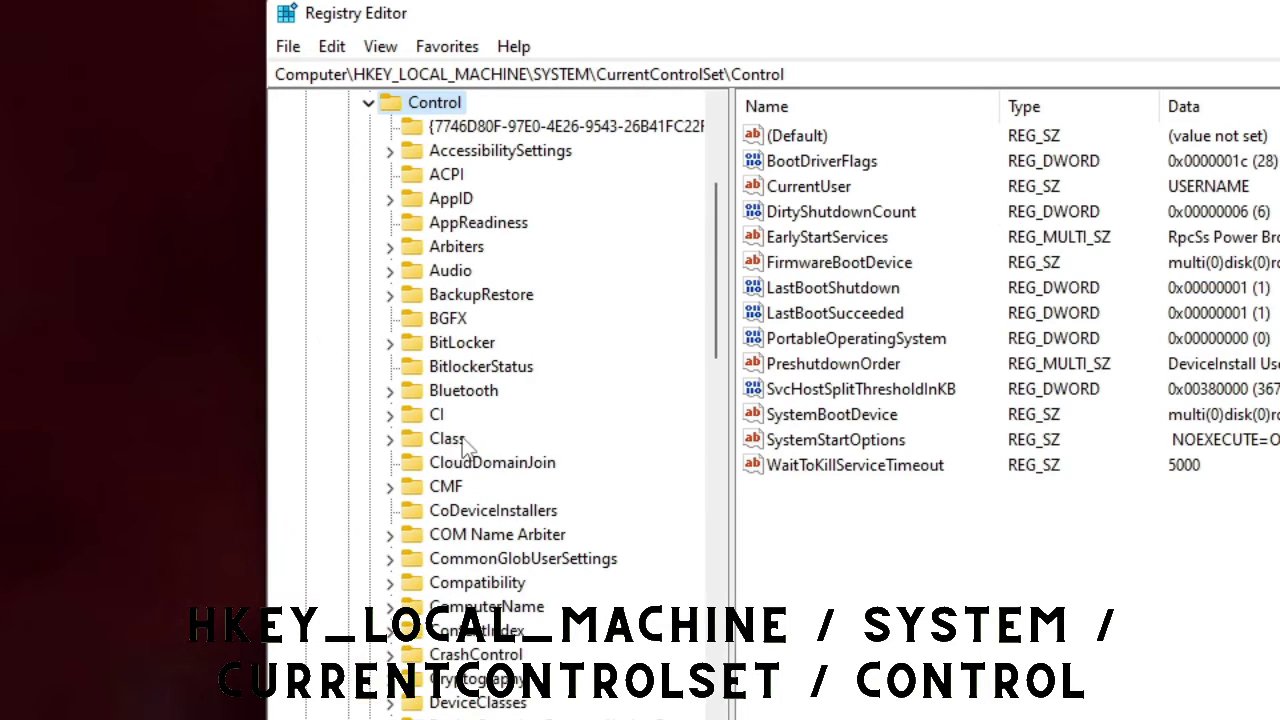
- Change WaitToKillServiceTimeout from 5000 to 2000
{"action": "left_click", "coordinate": [845, 164]}
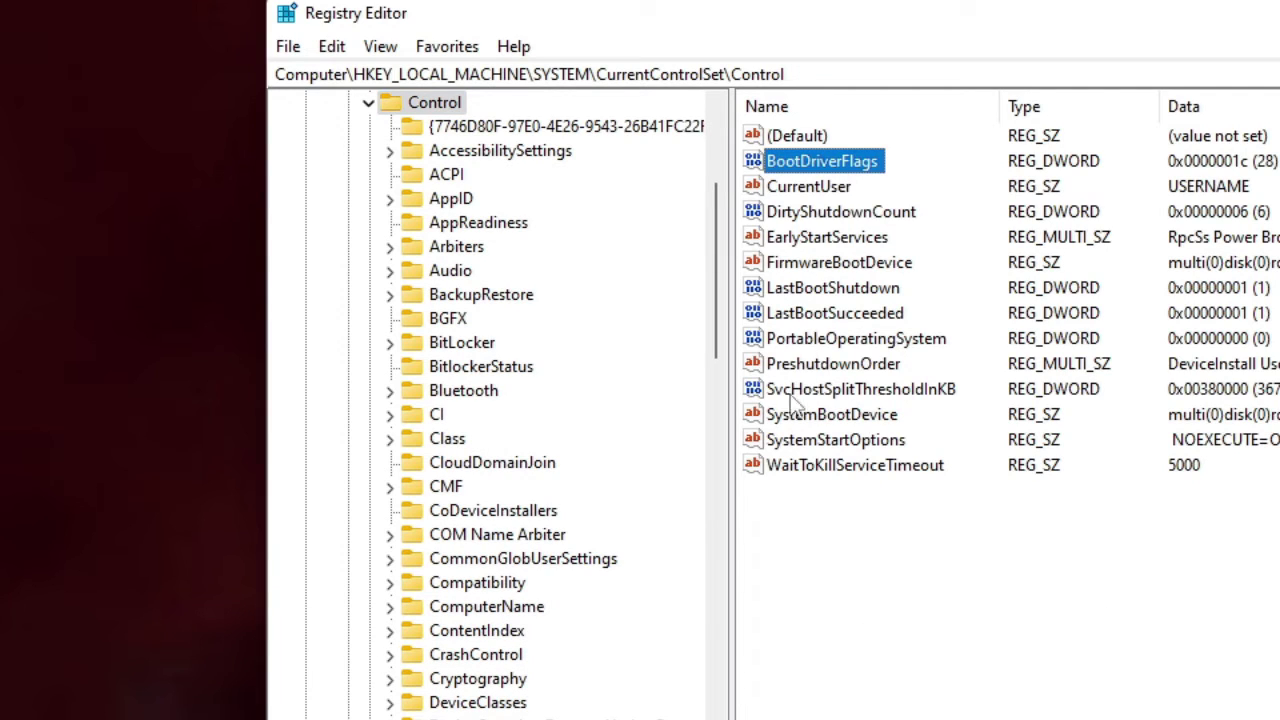
{"action": "left_click", "coordinate": [825, 466]}
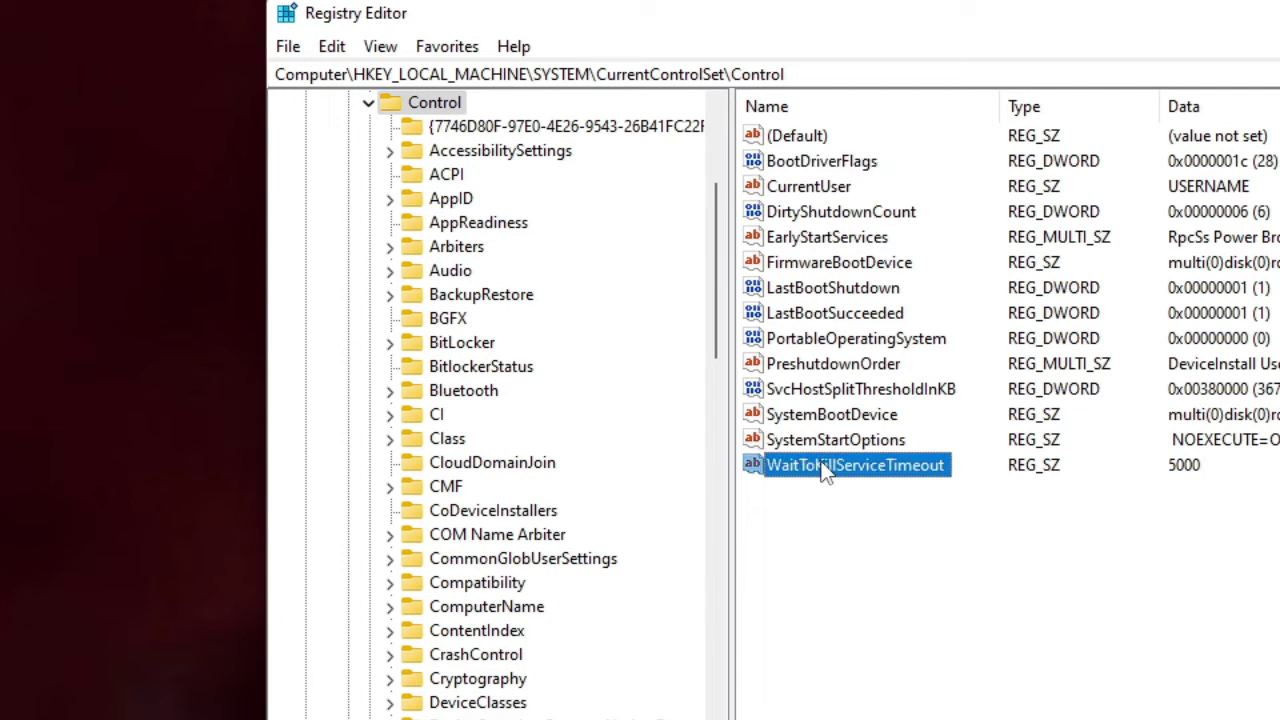
{"action": "double_click", "coordinate": [910, 477]}
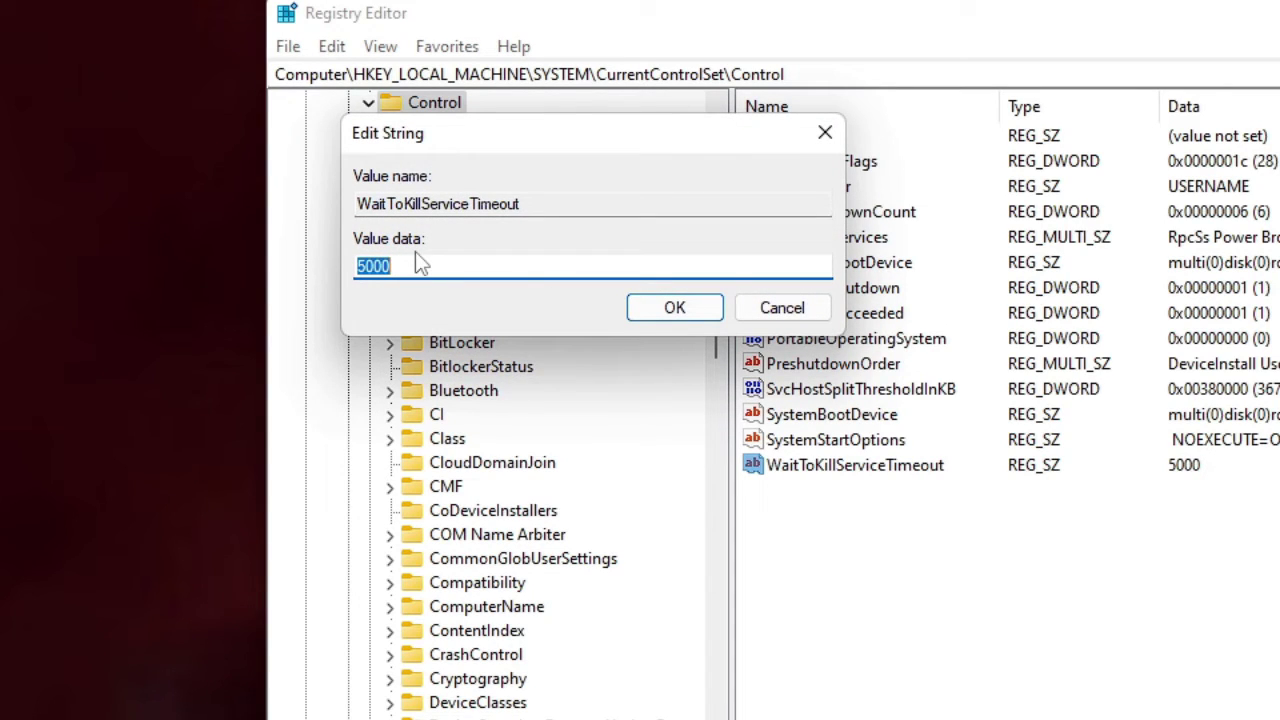
{"action": "type", "text": "20"}
{"action": "left_click", "coordinate": [672, 310]}
- Browse Control's subkeys, dismissing an access-denied error on a GUID-named key
{"action": "left_click", "coordinate": [565, 126]}
{"action": "left_click", "coordinate": [836, 362]}
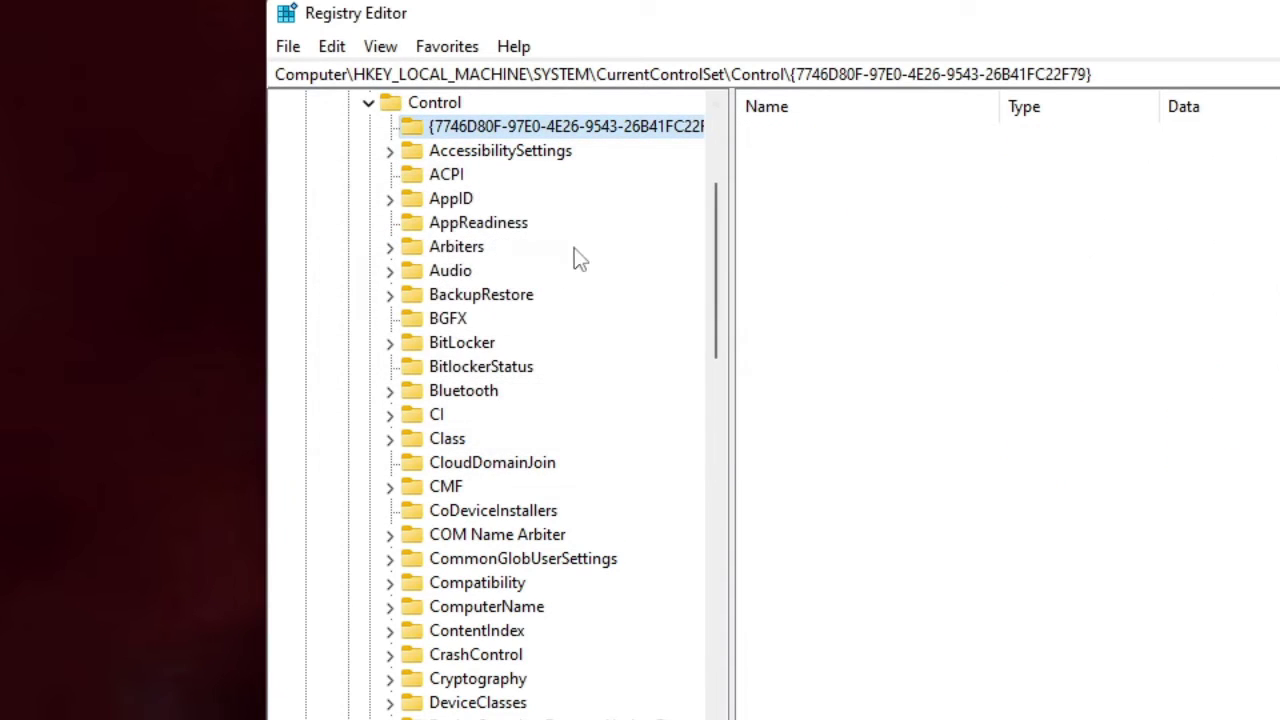
{"action": "left_click", "coordinate": [455, 222]}
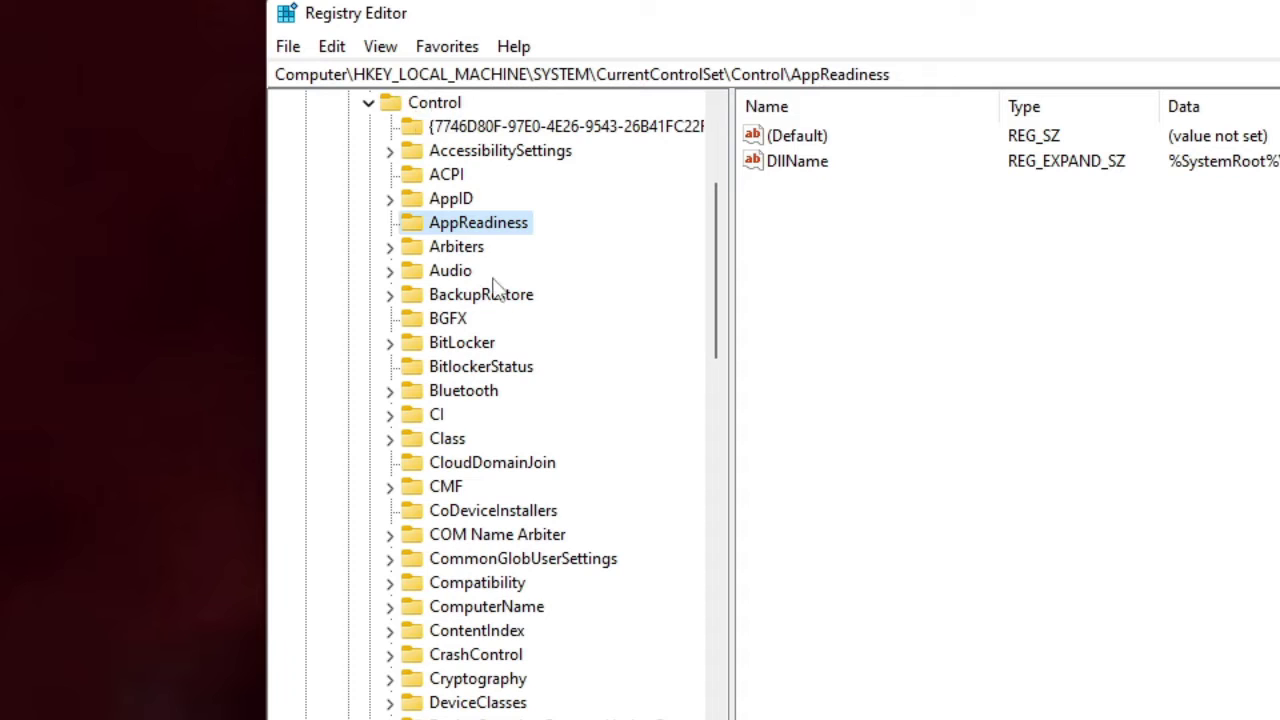
- Navigate down to Session Manager and open its Memory Management key
{"action": "scroll", "coordinate": [505, 380], "scroll_direction": "down", "scroll_amount": 1}
{"action": "scroll", "coordinate": [463, 510], "scroll_direction": "down", "scroll_amount": 1}
{"action": "scroll", "coordinate": [465, 540], "scroll_direction": "down", "scroll_amount": 3}
{"action": "scroll", "coordinate": [463, 540], "scroll_direction": "down", "scroll_amount": 1}
{"action": "scroll", "coordinate": [465, 548], "scroll_direction": "down", "scroll_amount": 3}
{"action": "scroll", "coordinate": [466, 557], "scroll_direction": "down", "scroll_amount": 2}
{"action": "scroll", "coordinate": [469, 558], "scroll_direction": "down", "scroll_amount": 1}
{"action": "scroll", "coordinate": [467, 555], "scroll_direction": "down", "scroll_amount": 5}
{"action": "scroll", "coordinate": [466, 555], "scroll_direction": "down", "scroll_amount": 3}
{"action": "scroll", "coordinate": [466, 560], "scroll_direction": "down", "scroll_amount": 1}
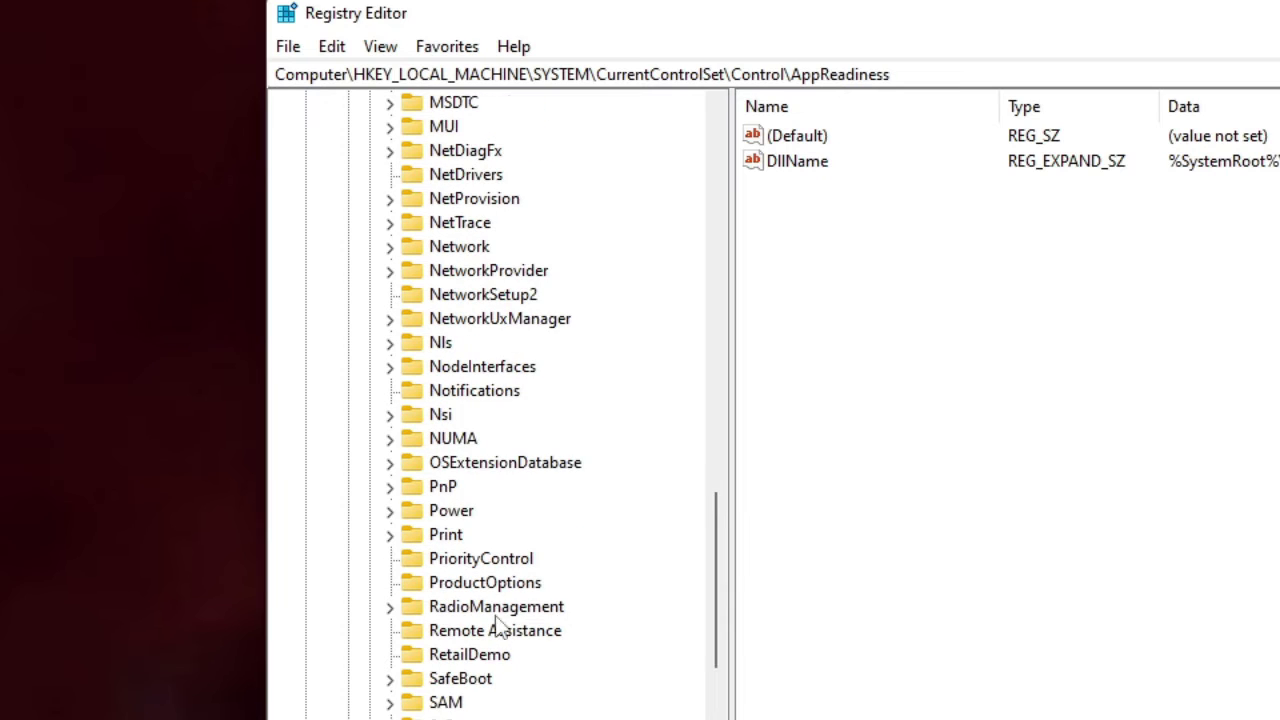
{"action": "scroll", "coordinate": [490, 400], "scroll_direction": "down", "scroll_amount": 3}
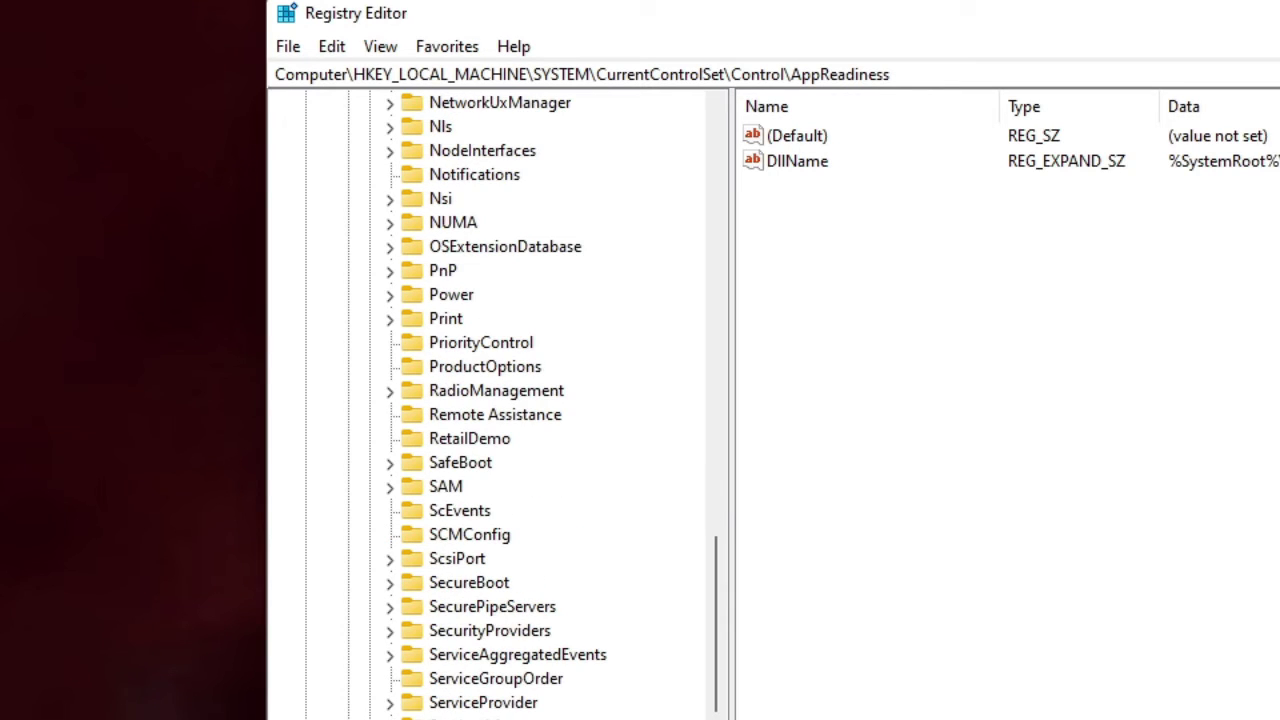
{"action": "scroll", "coordinate": [490, 710], "scroll_direction": "down", "scroll_amount": 3}
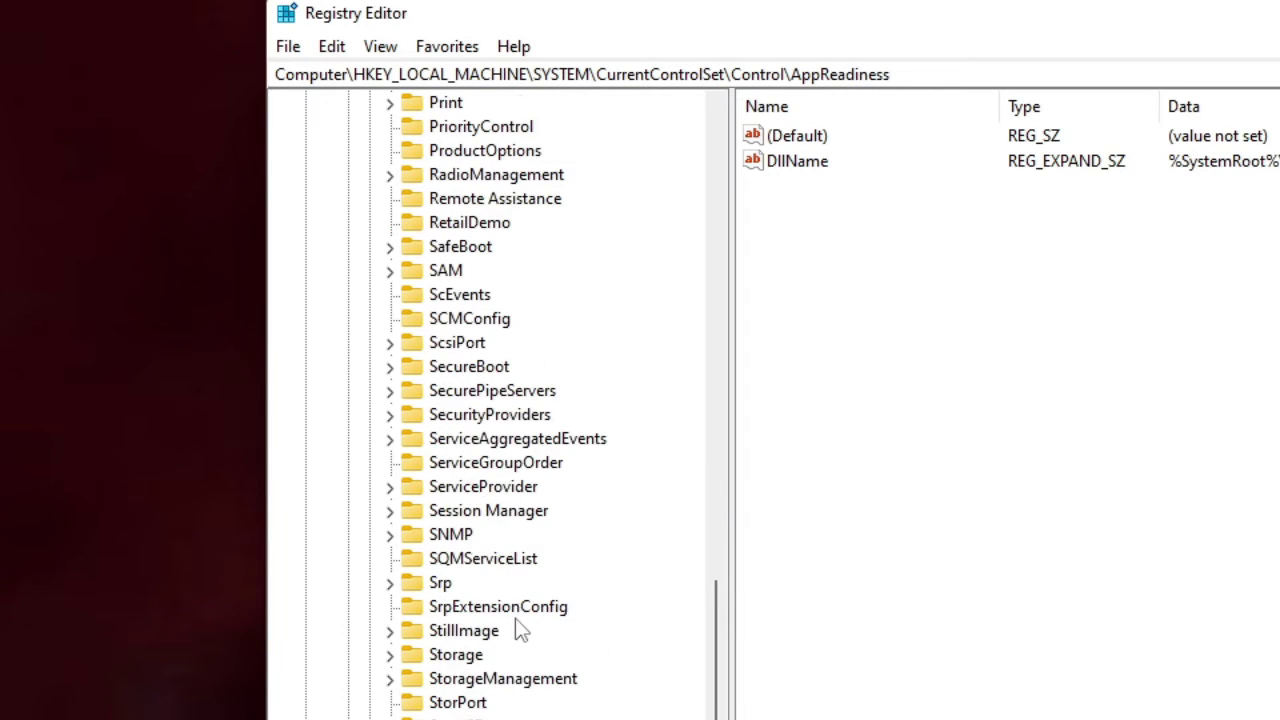
{"action": "double_click", "coordinate": [503, 512]}
{"action": "scroll", "coordinate": [503, 515], "scroll_direction": "down", "scroll_amount": 3}
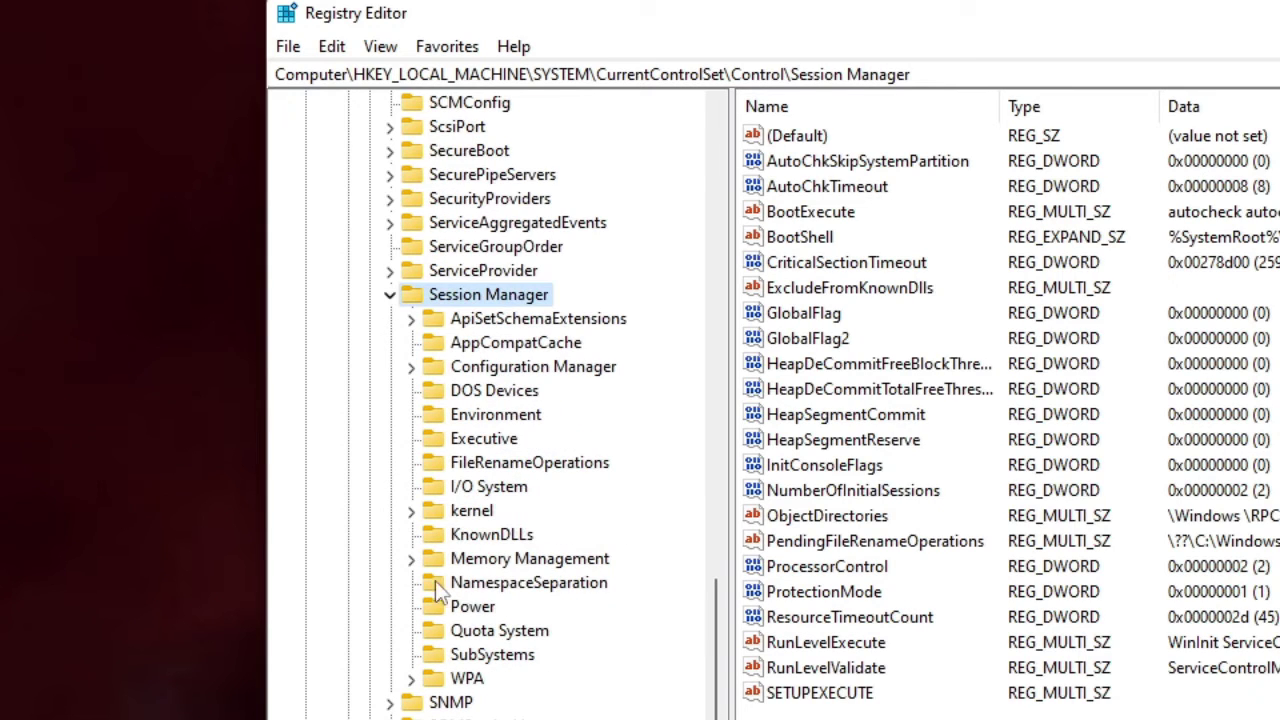
{"action": "left_click", "coordinate": [528, 563]}
{"action": "double_click", "coordinate": [528, 563]}
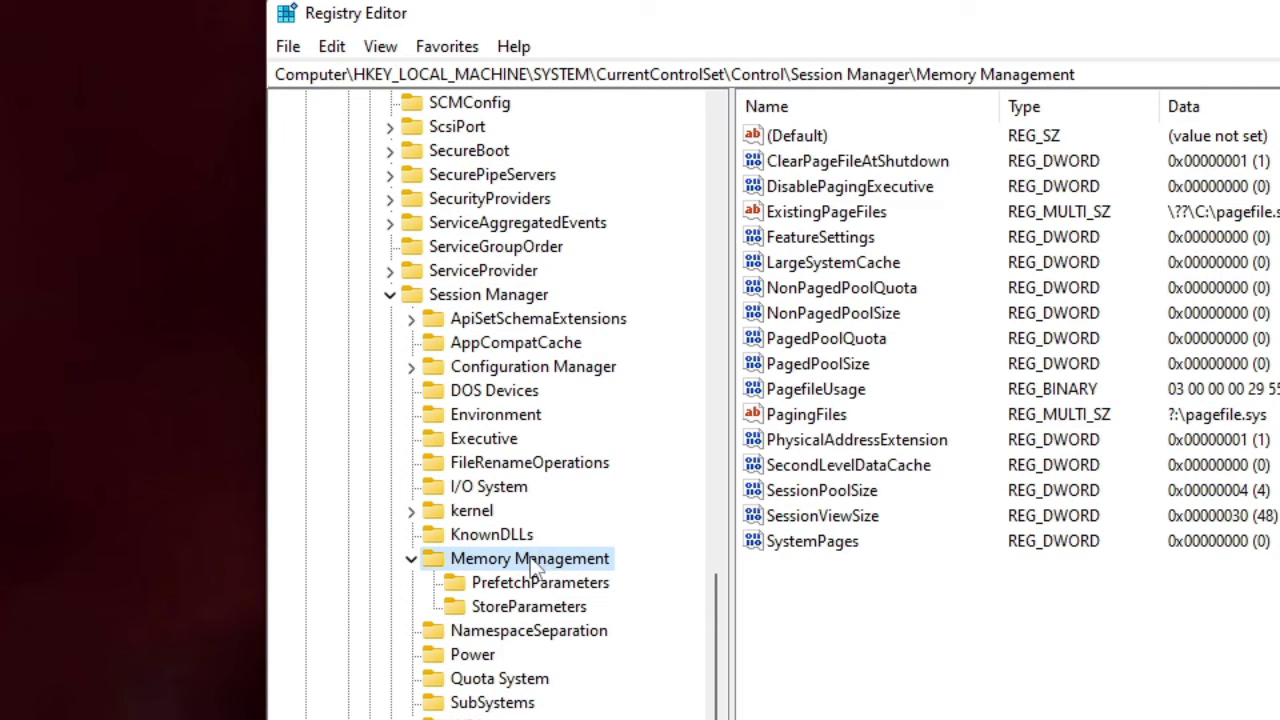
- Replace ClearPageFileAtShutdown's value data 1 with 0
{"action": "double_click", "coordinate": [931, 167]}
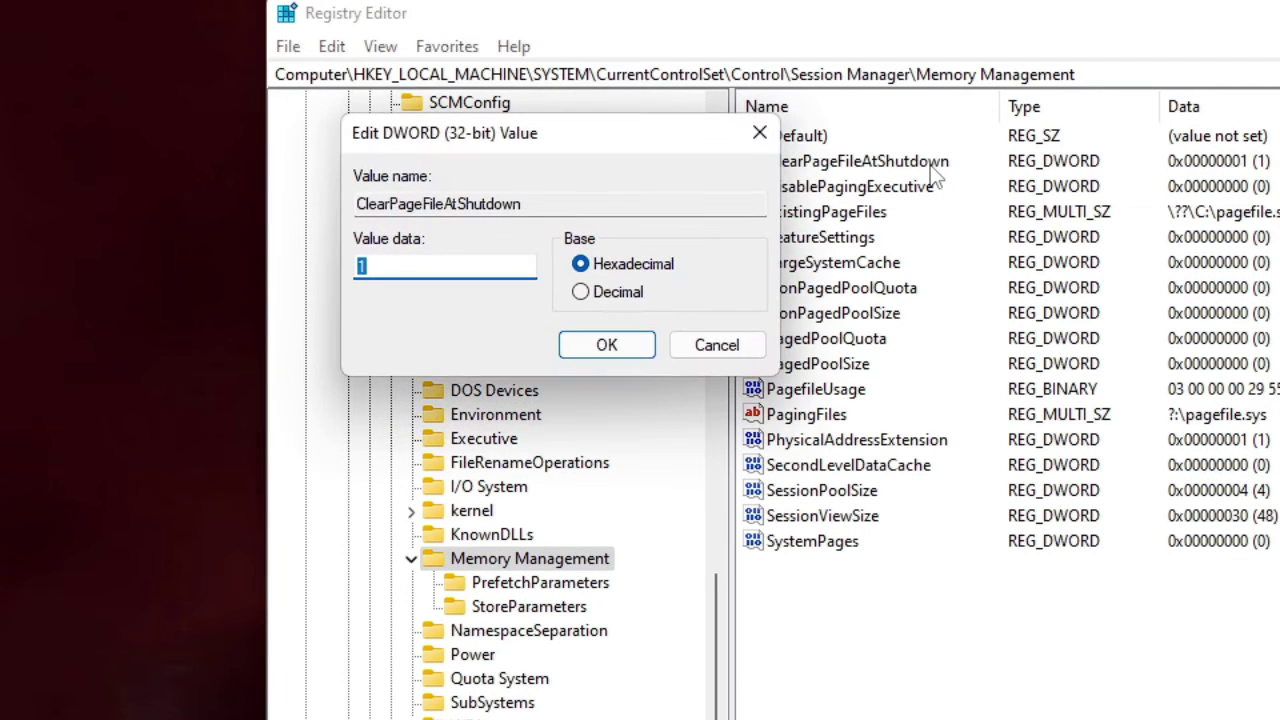
{"action": "type", "text": "1"}
{"action": "key", "text": "ctrl+a"}
{"action": "type", "text": "0"}
- Confirm ClearPageFileAtShutdown as 0 and collapse Memory Management and Session Manager
{"action": "left_click", "coordinate": [607, 345]}
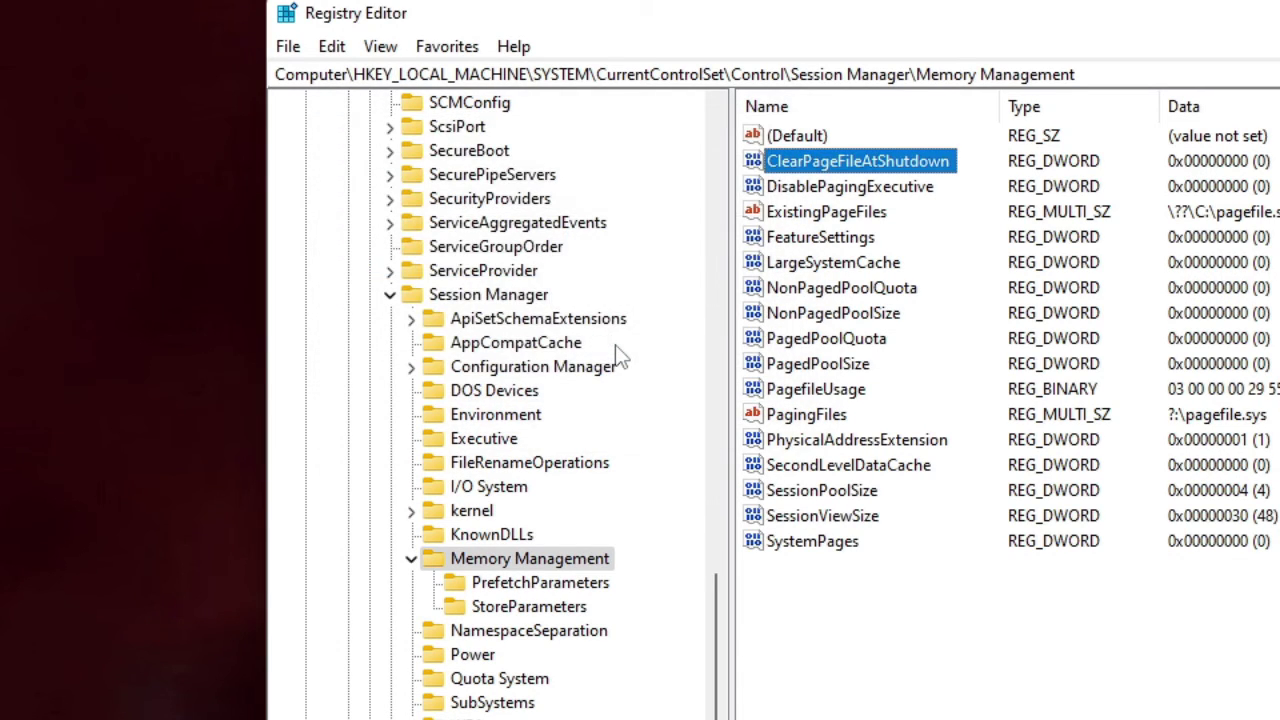
{"action": "left_click", "coordinate": [411, 558]}
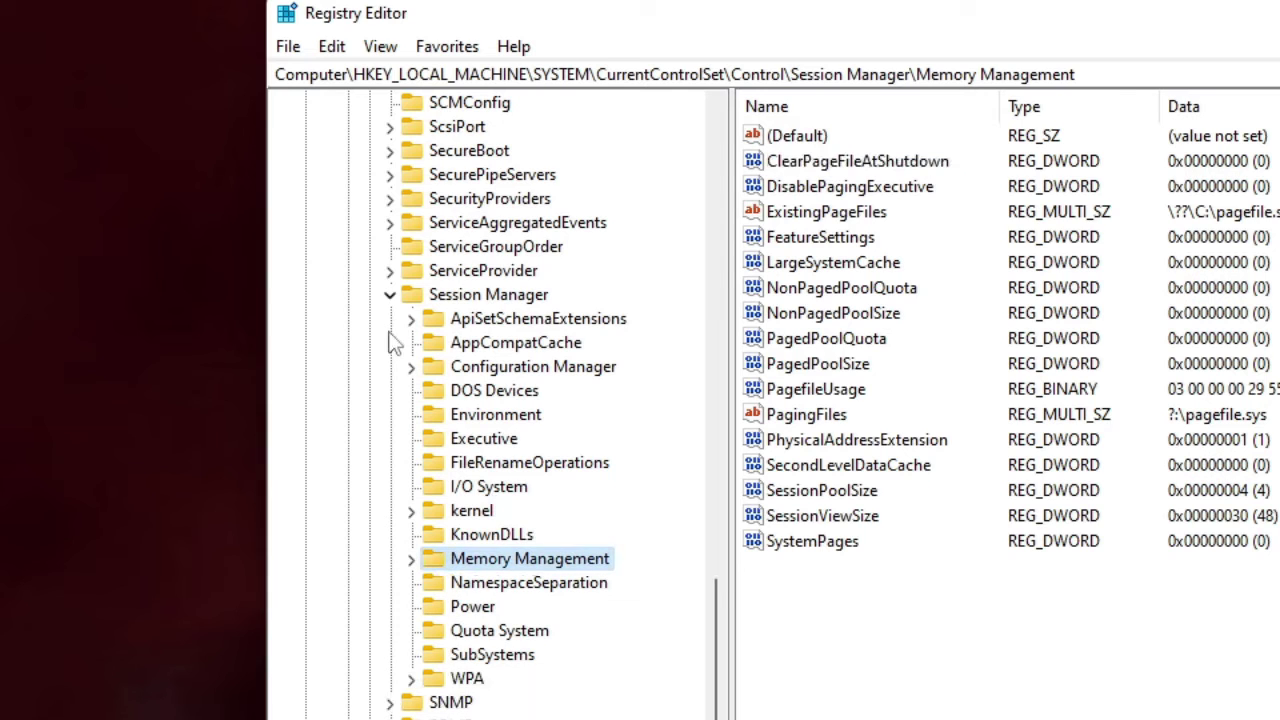
{"action": "left_click", "coordinate": [390, 294]}
- Return to the Control key's value list, where WaitToKillServiceTimeout still reads 2000
{"action": "scroll", "coordinate": [485, 368], "scroll_direction": "up", "scroll_amount": 4}
{"action": "scroll", "coordinate": [485, 368], "scroll_direction": "up", "scroll_amount": 4}
{"action": "scroll", "coordinate": [480, 369], "scroll_direction": "up", "scroll_amount": 6}
{"action": "scroll", "coordinate": [475, 370], "scroll_direction": "up", "scroll_amount": 5}
{"action": "scroll", "coordinate": [478, 376], "scroll_direction": "up", "scroll_amount": 8}
{"action": "scroll", "coordinate": [478, 376], "scroll_direction": "up", "scroll_amount": 6}
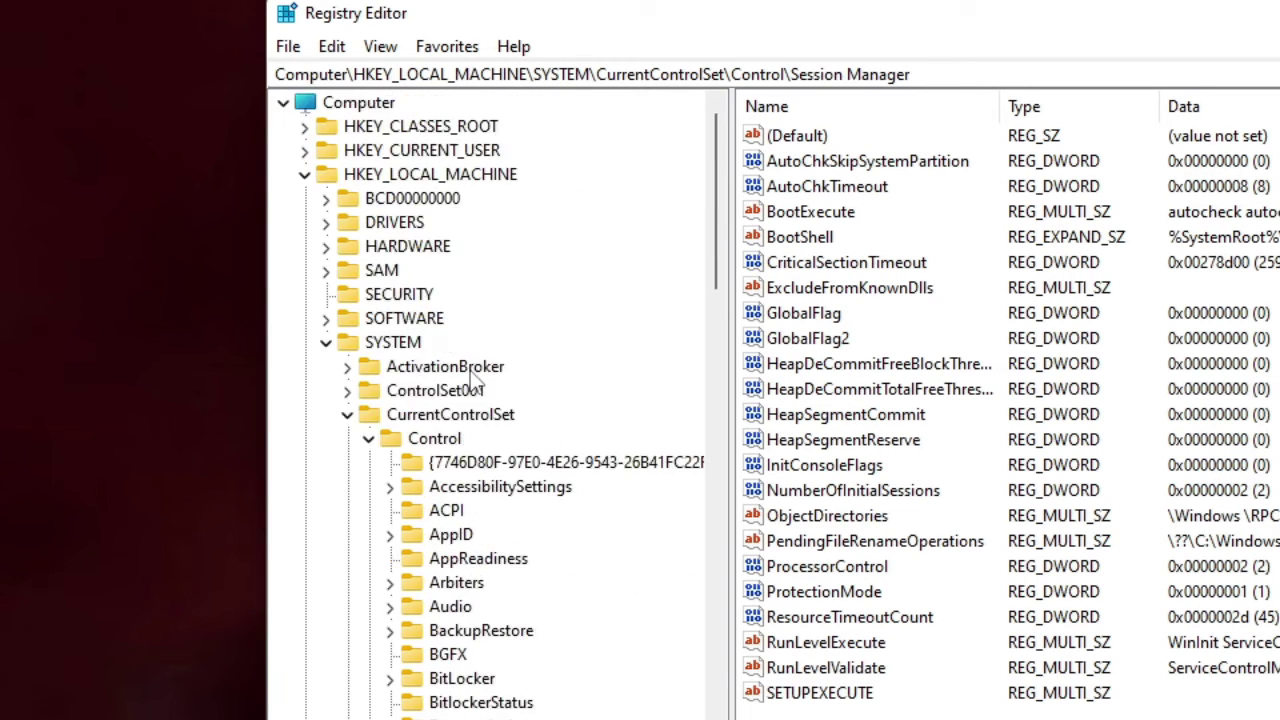
{"action": "left_click", "coordinate": [446, 445]}
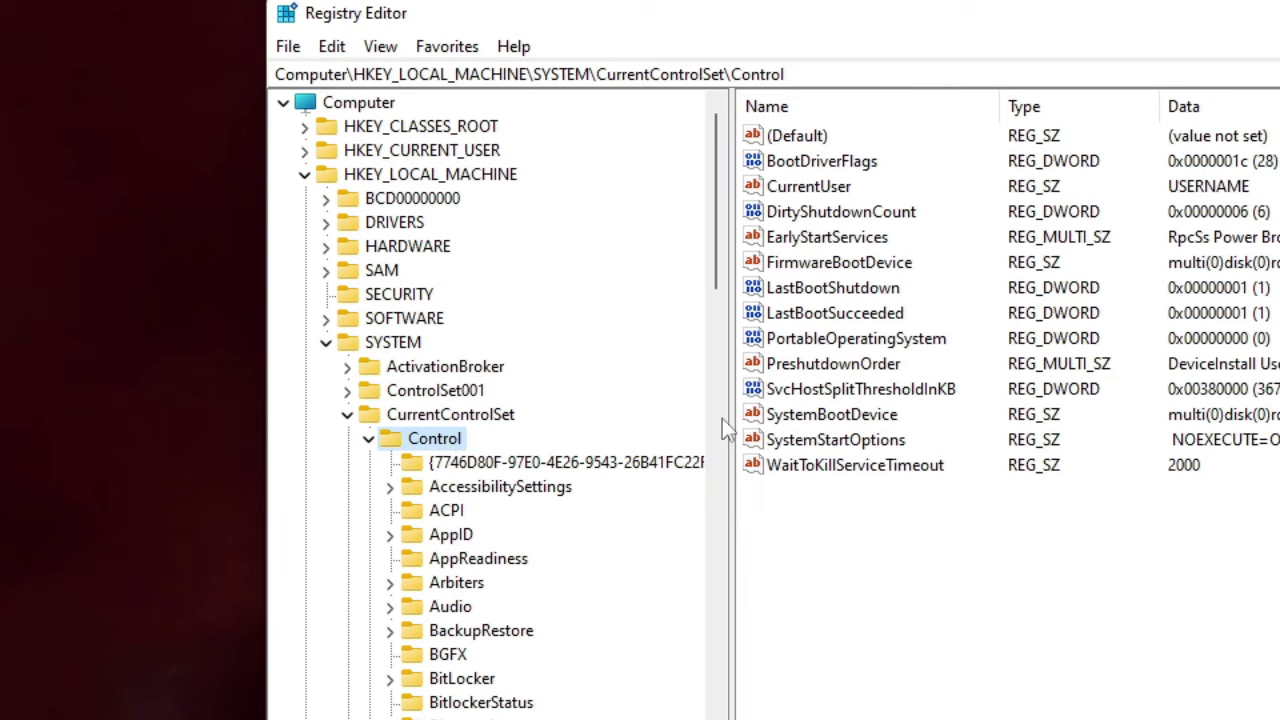
{"action": "left_click", "coordinate": [905, 606]}
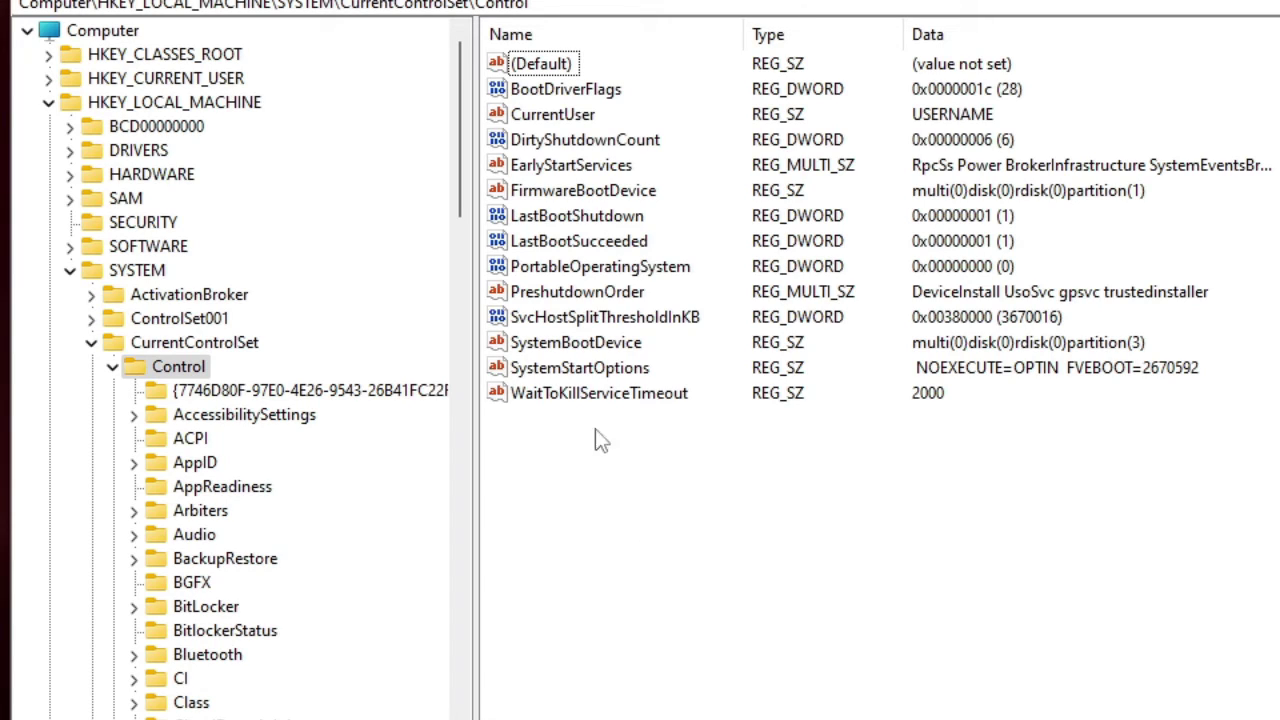
- Create a new string value named WaitToKillAppTimeout with data 2000
{"action": "right_click", "coordinate": [596, 478]}
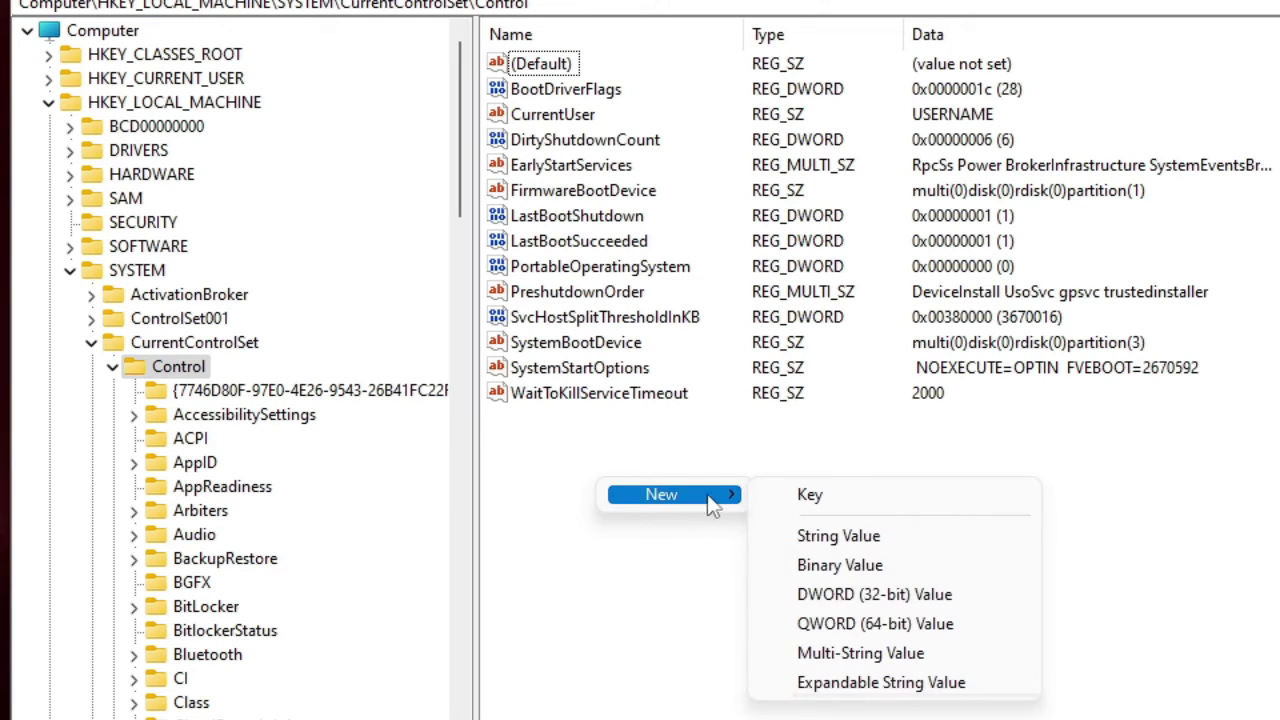
{"action": "mouse_move", "coordinate": [670, 495]}
{"action": "left_click", "coordinate": [857, 546]}
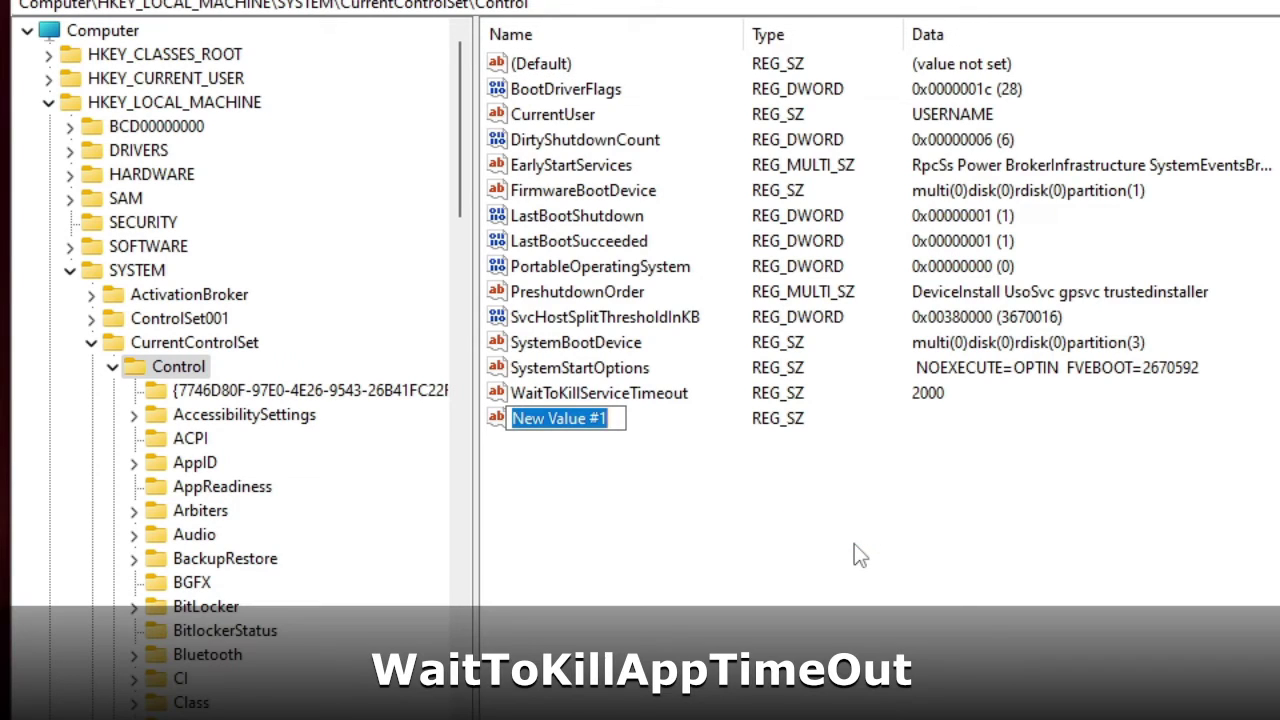
{"action": "type", "text": "Wai"}
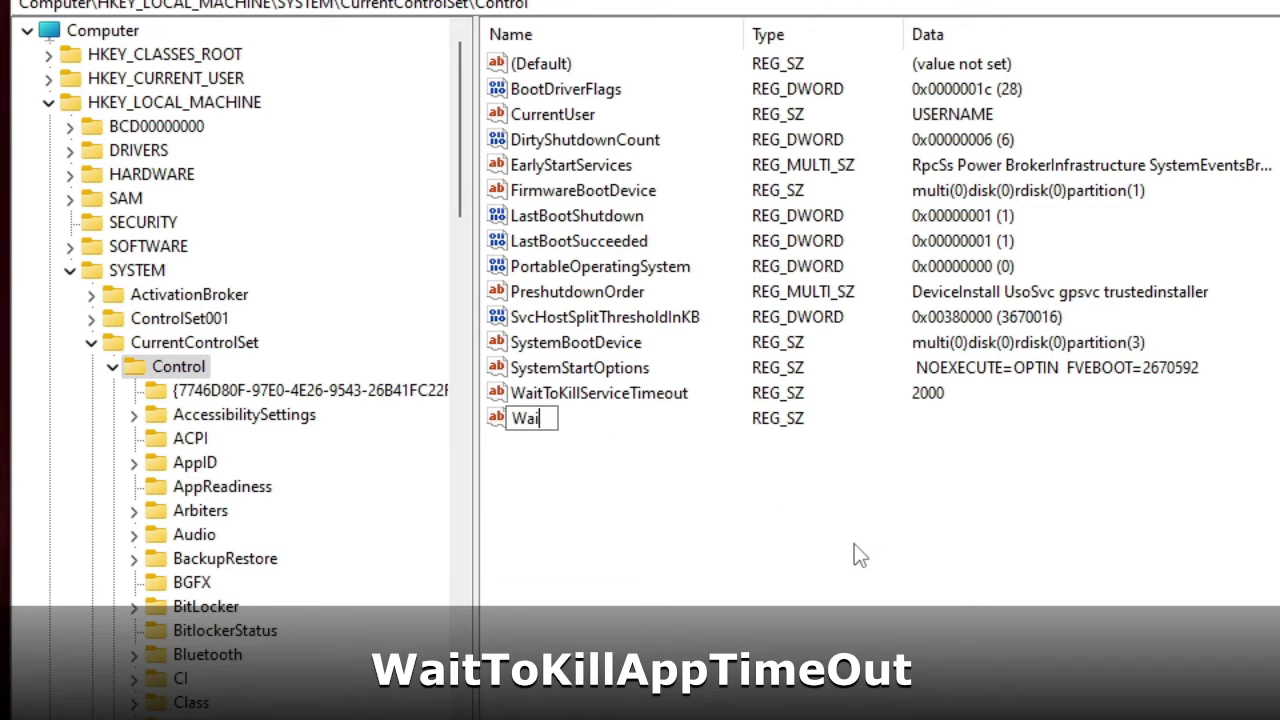
{"action": "type", "text": "tToKillA"}
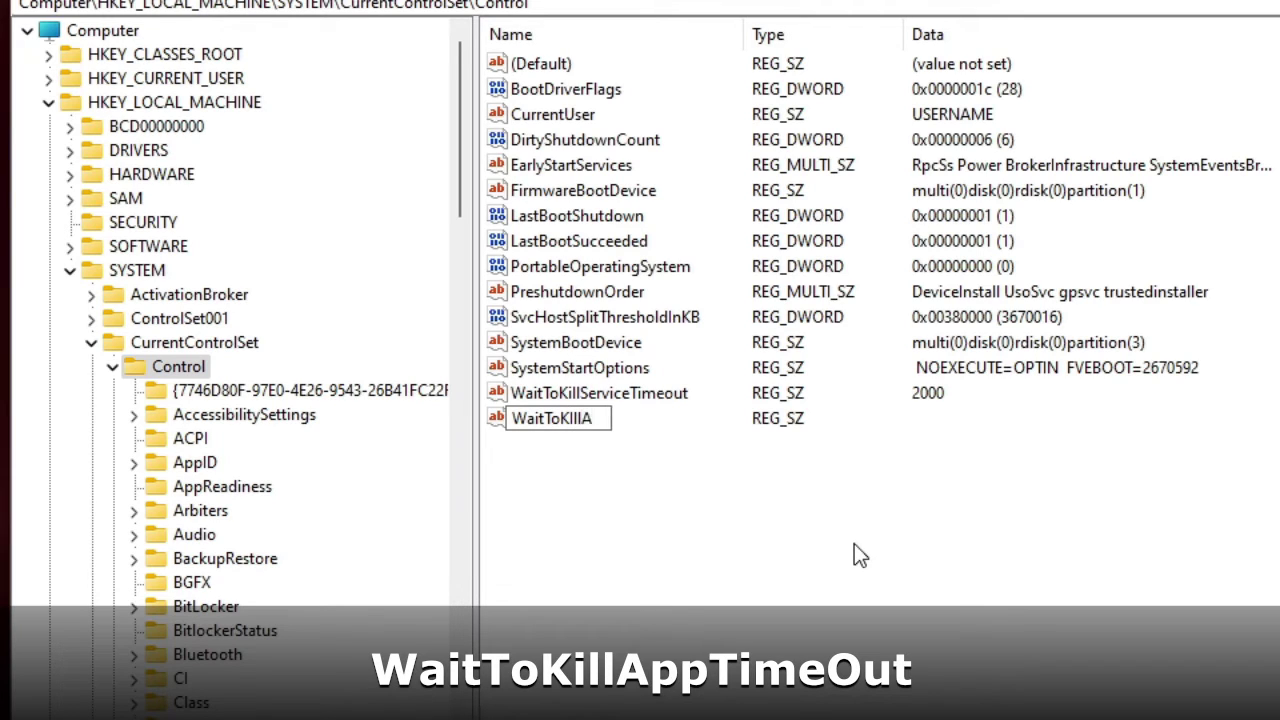
{"action": "type", "text": "ppTimeout"}
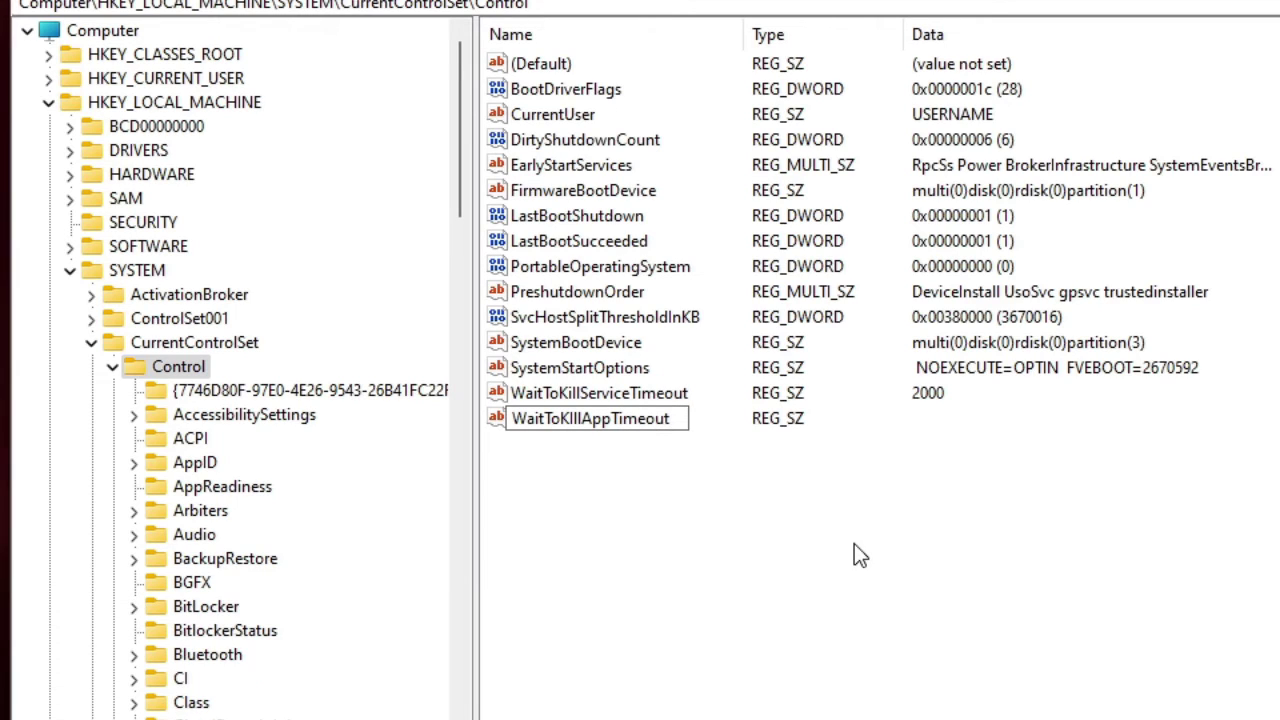
{"action": "key", "text": "Return"}
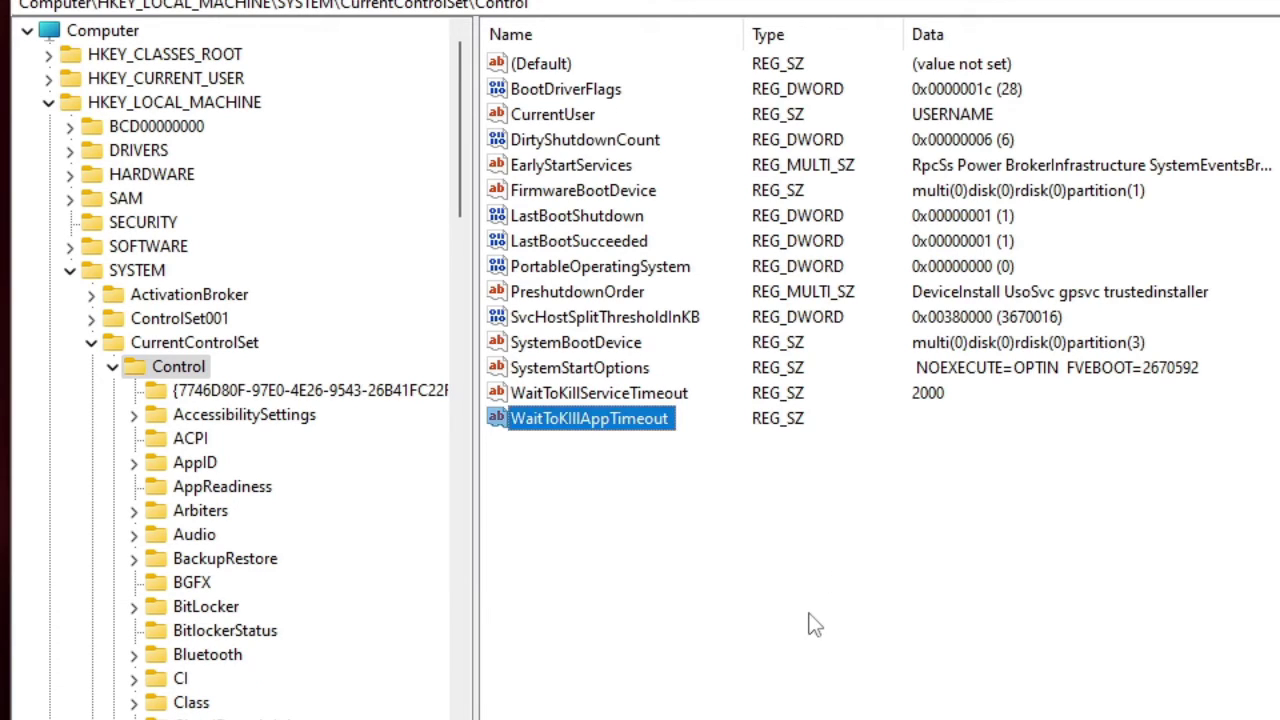
{"action": "left_click", "coordinate": [672, 492]}
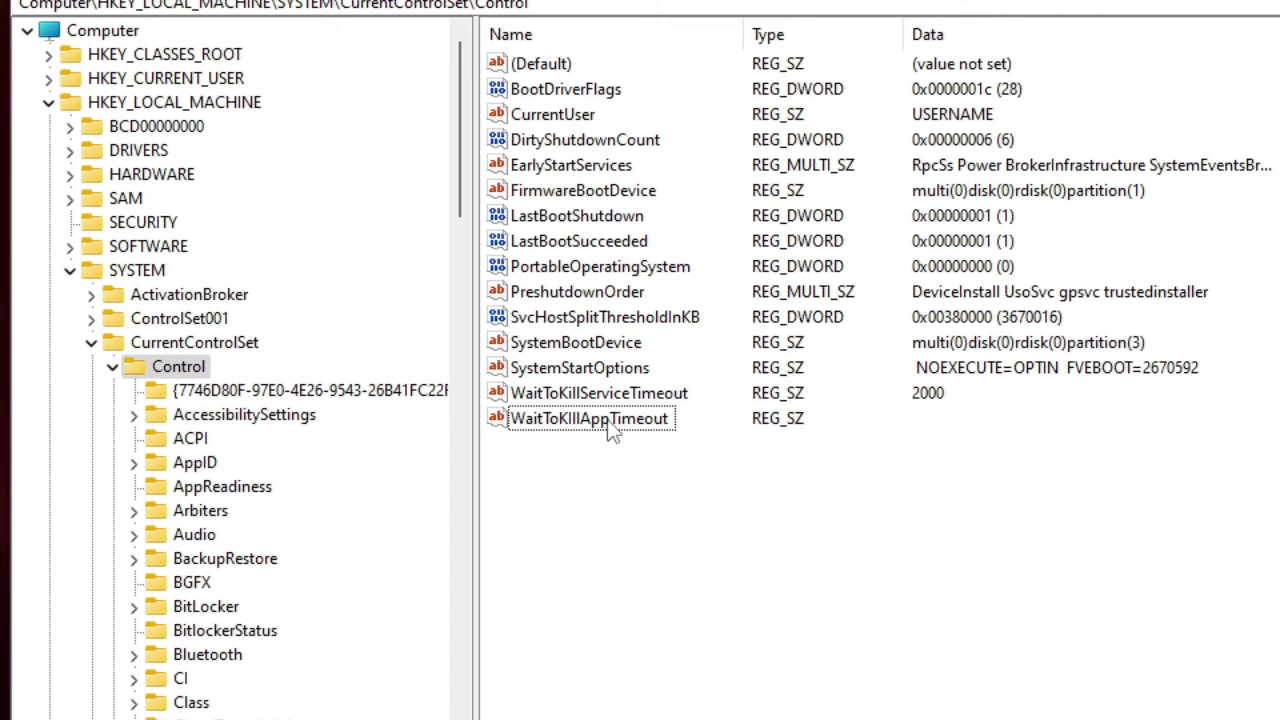
{"action": "double_click", "coordinate": [612, 420]}
{"action": "type", "text": "2000"}
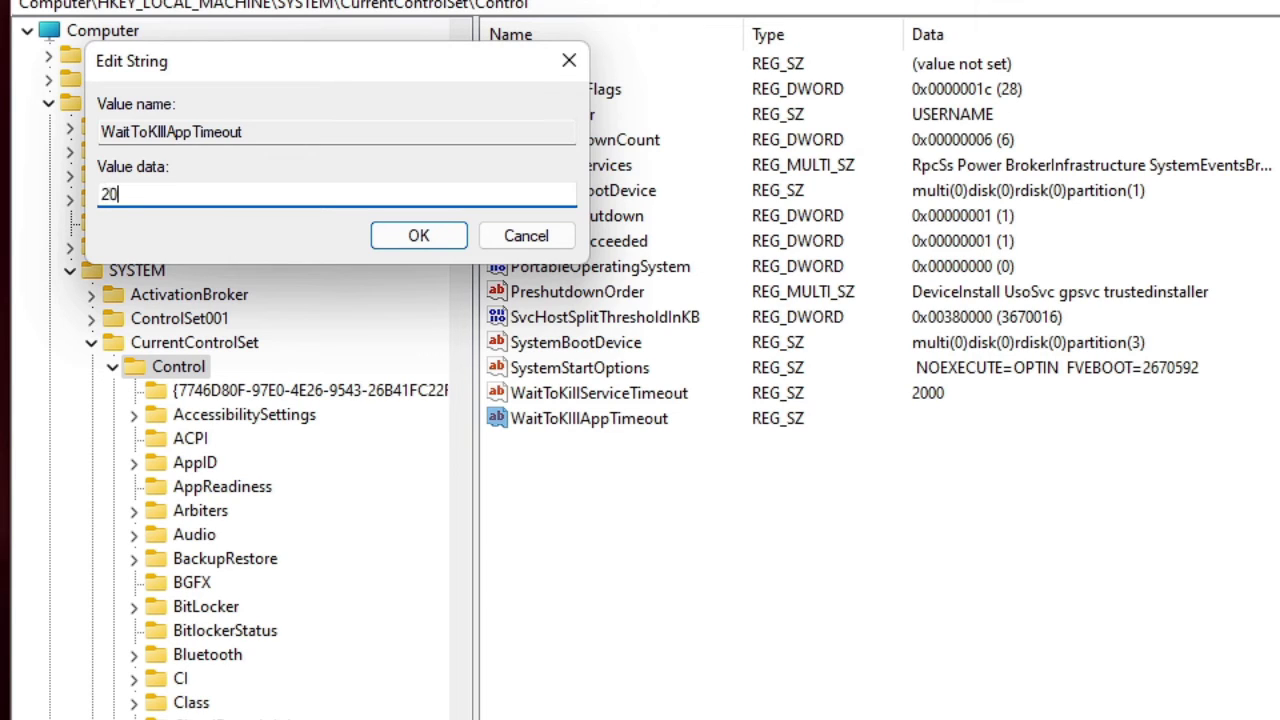
{"action": "left_click", "coordinate": [392, 233]}
{"action": "left_click", "coordinate": [864, 555]}
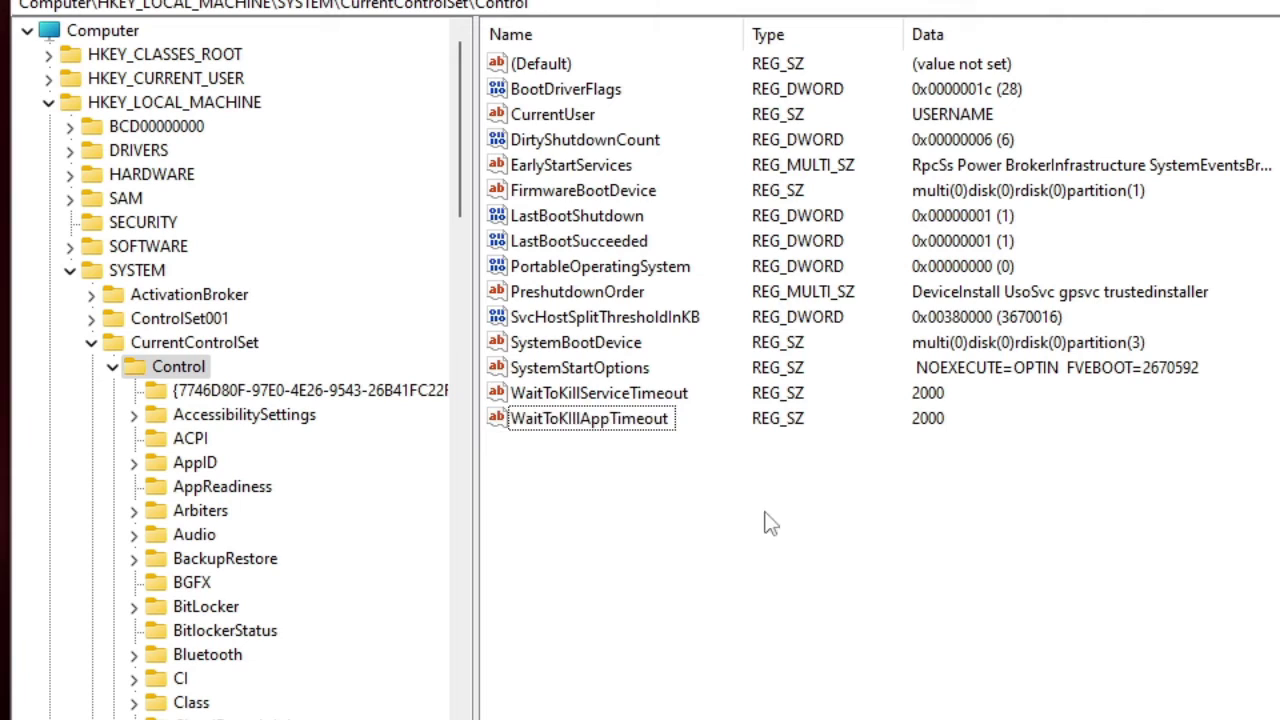
- Create a new string value named HungAppTimeout with data 2000
{"action": "right_click", "coordinate": [750, 503]}
{"action": "mouse_move", "coordinate": [816, 520]}
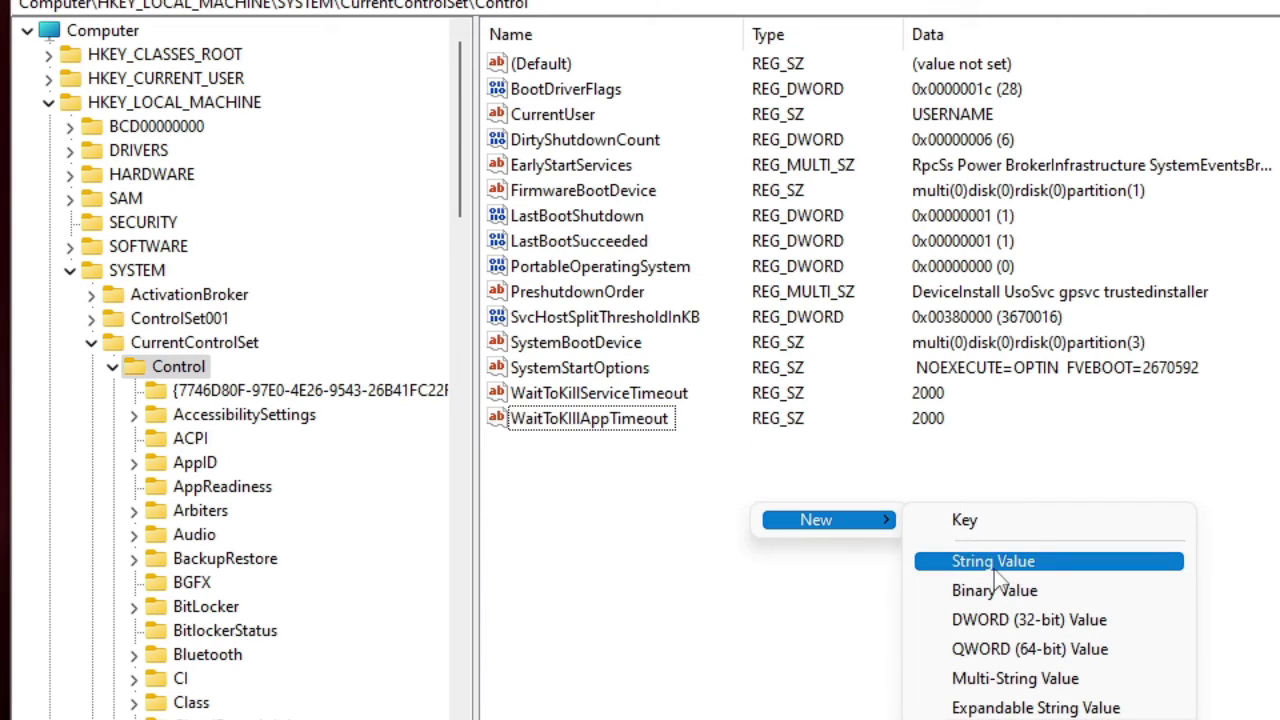
{"action": "left_click", "coordinate": [994, 566]}
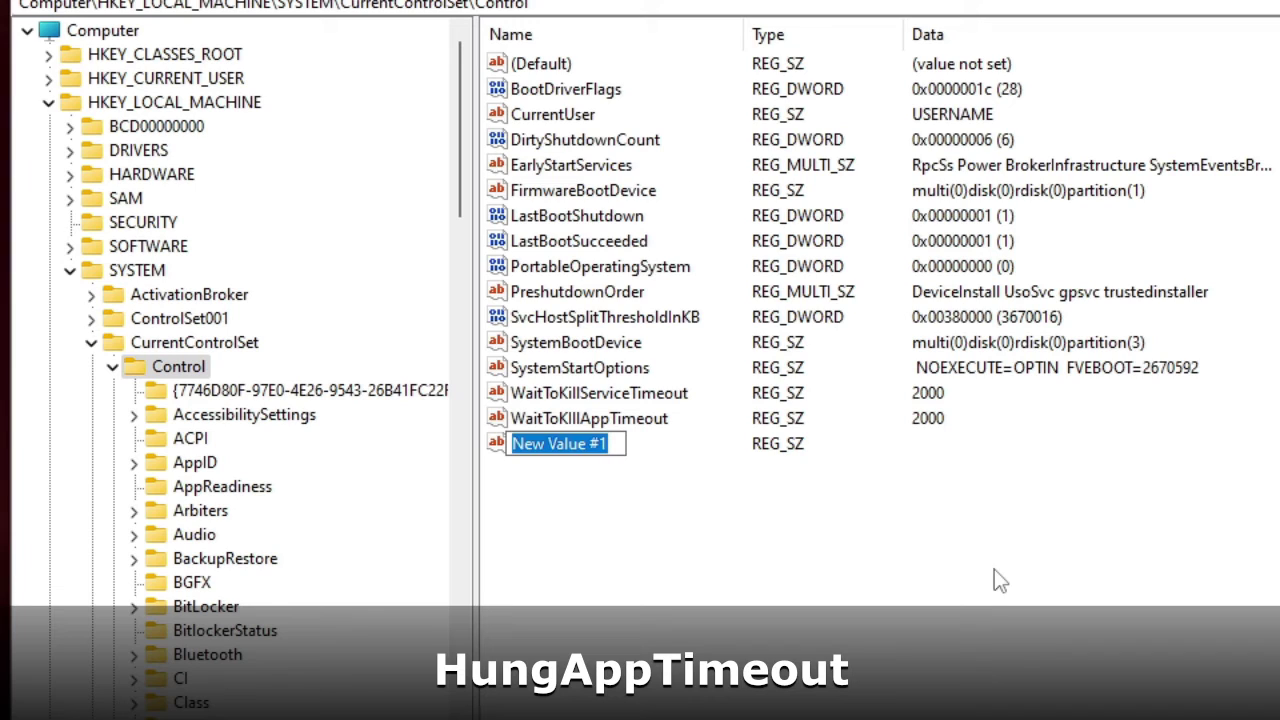
{"action": "type", "text": "HungAppTimeout"}
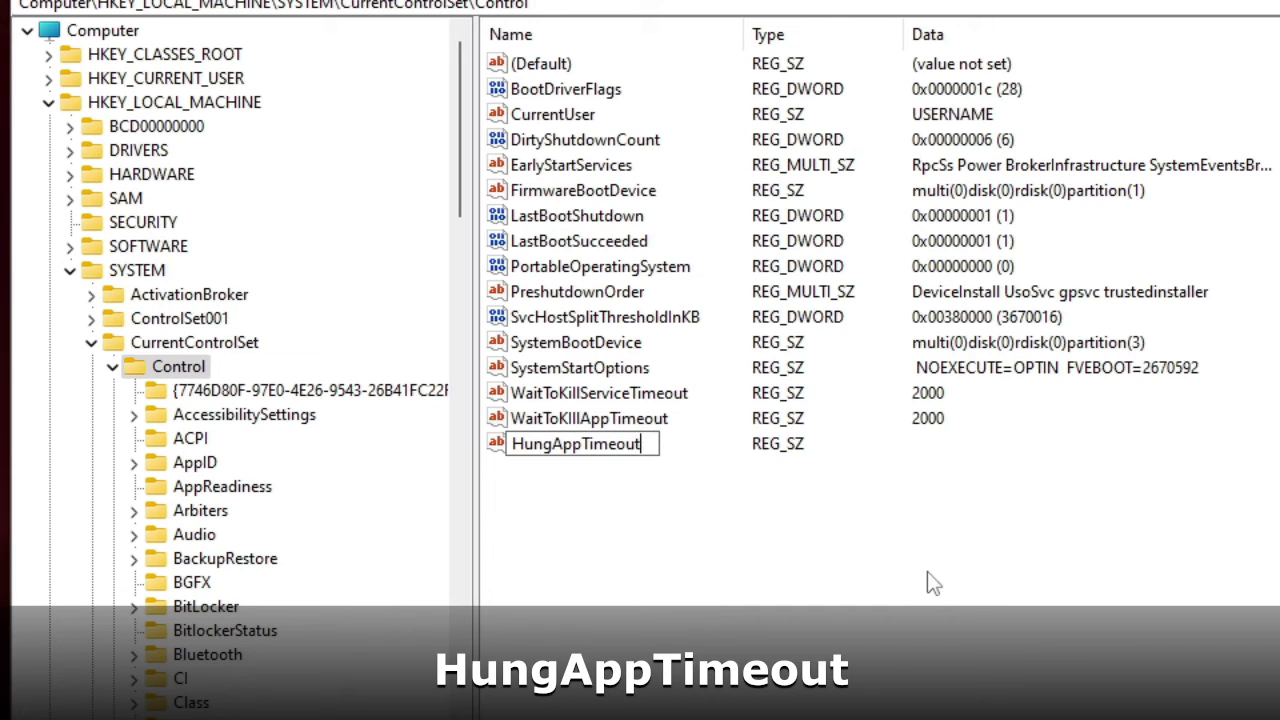
{"action": "key", "text": "Return"}
{"action": "double_click", "coordinate": [592, 451]}
{"action": "type", "text": "20"}
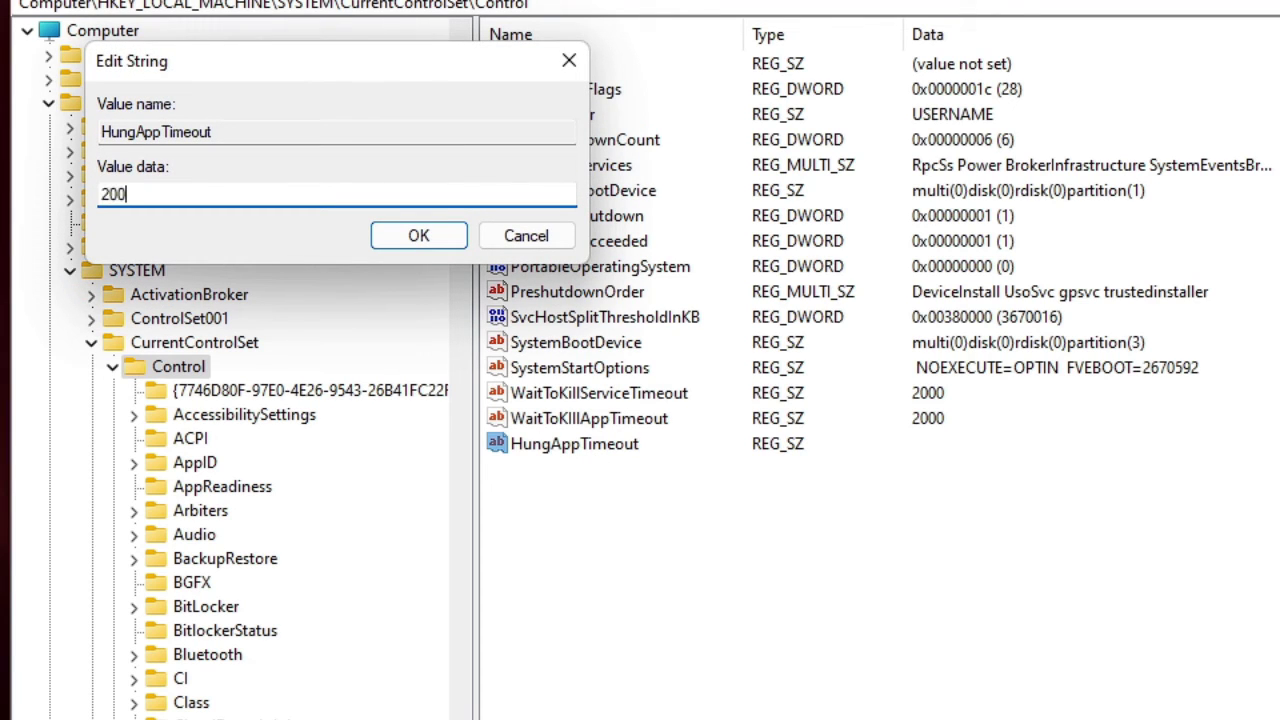
{"action": "type", "text": "0"}
{"action": "left_click", "coordinate": [421, 234]}
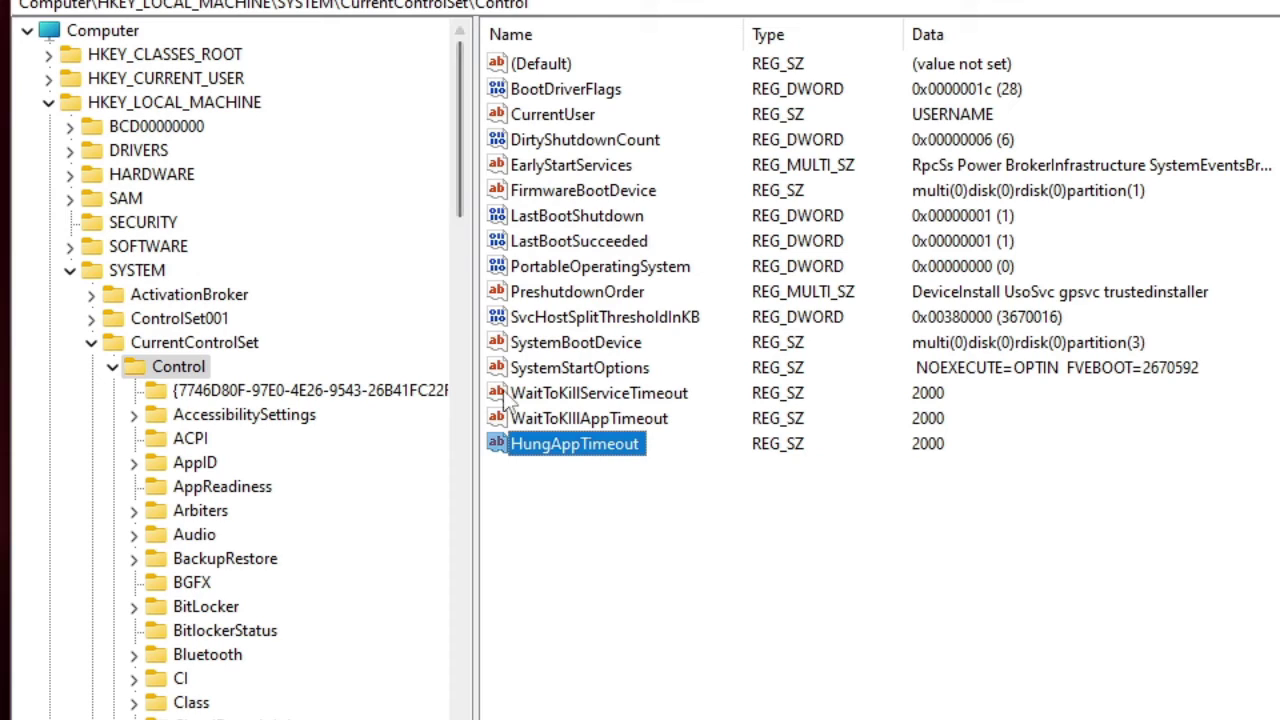
- Create a new string value named AutoEndTask with data 1
{"action": "right_click", "coordinate": [668, 592]}
{"action": "mouse_move", "coordinate": [745, 607]}
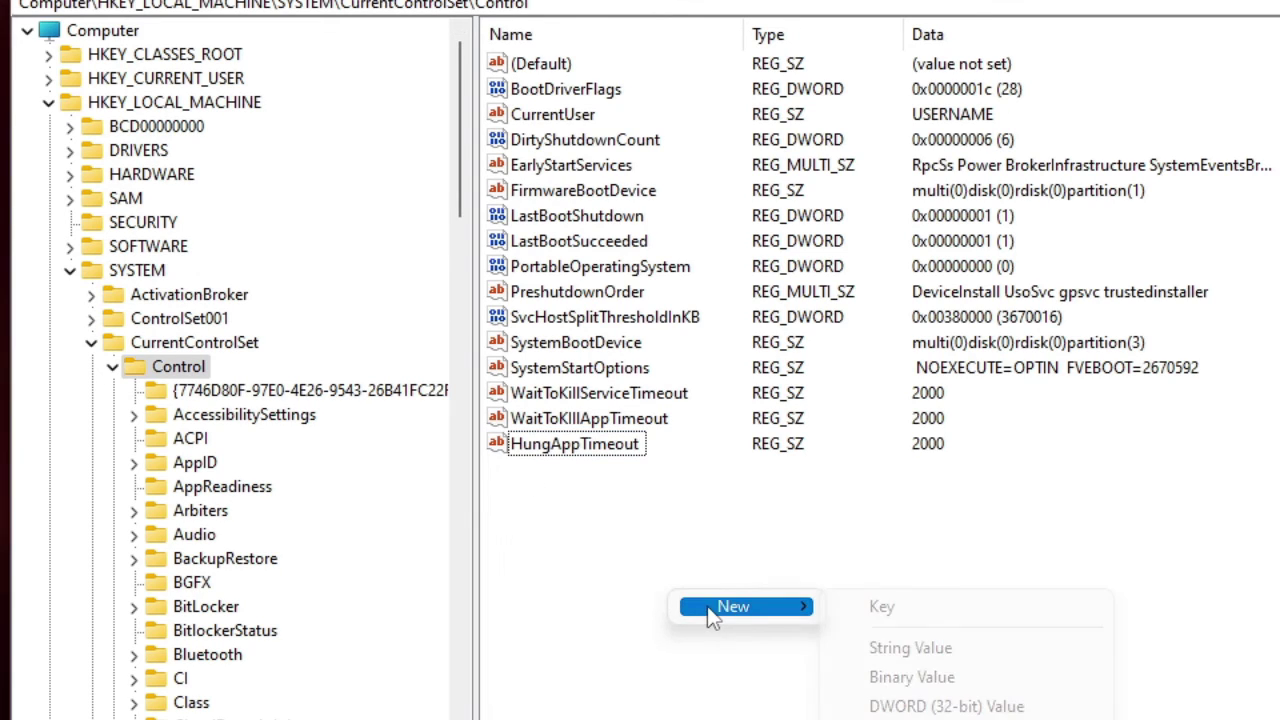
{"action": "left_click", "coordinate": [910, 648]}
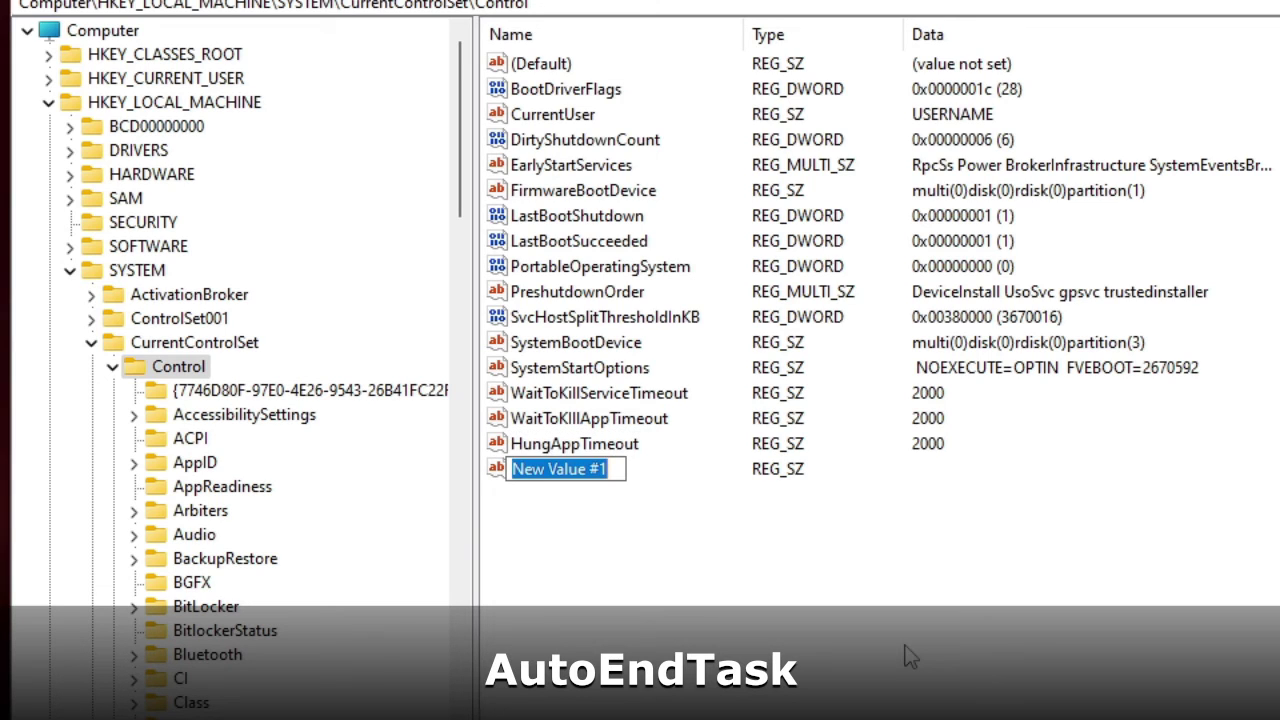
{"action": "type", "text": "AutoEndTask"}
{"action": "key", "text": "Return"}
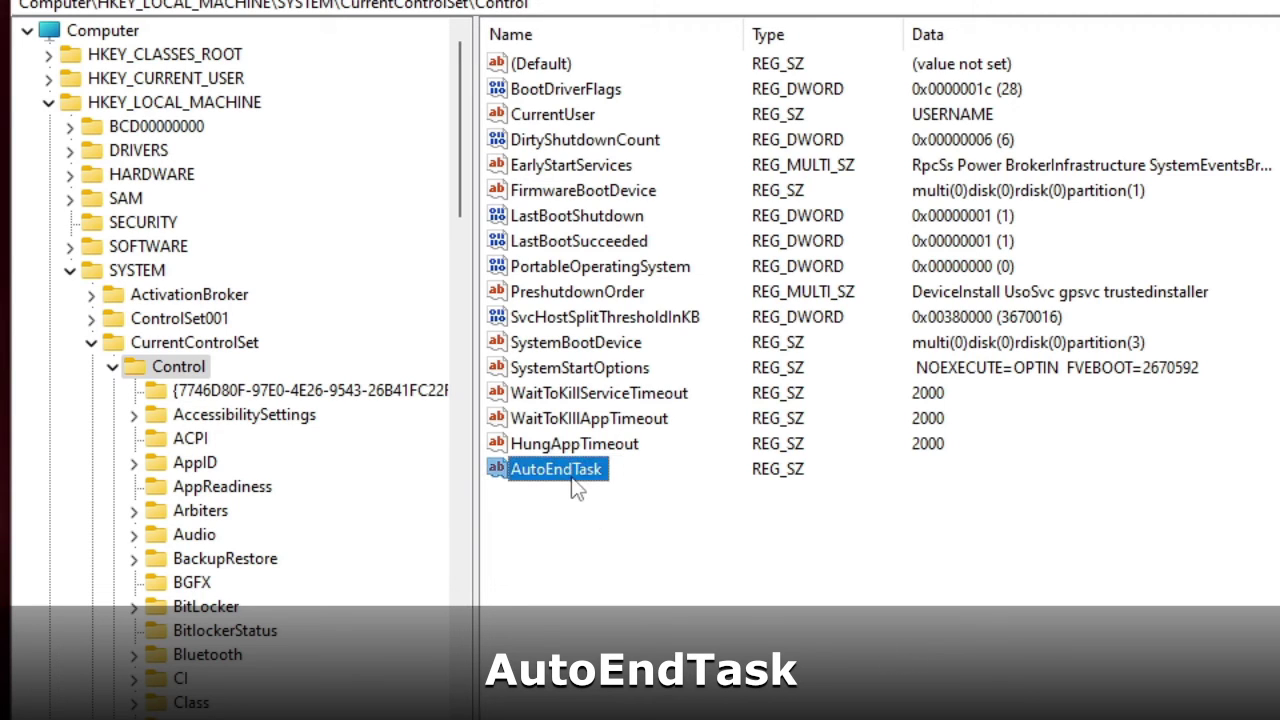
{"action": "double_click", "coordinate": [573, 478]}
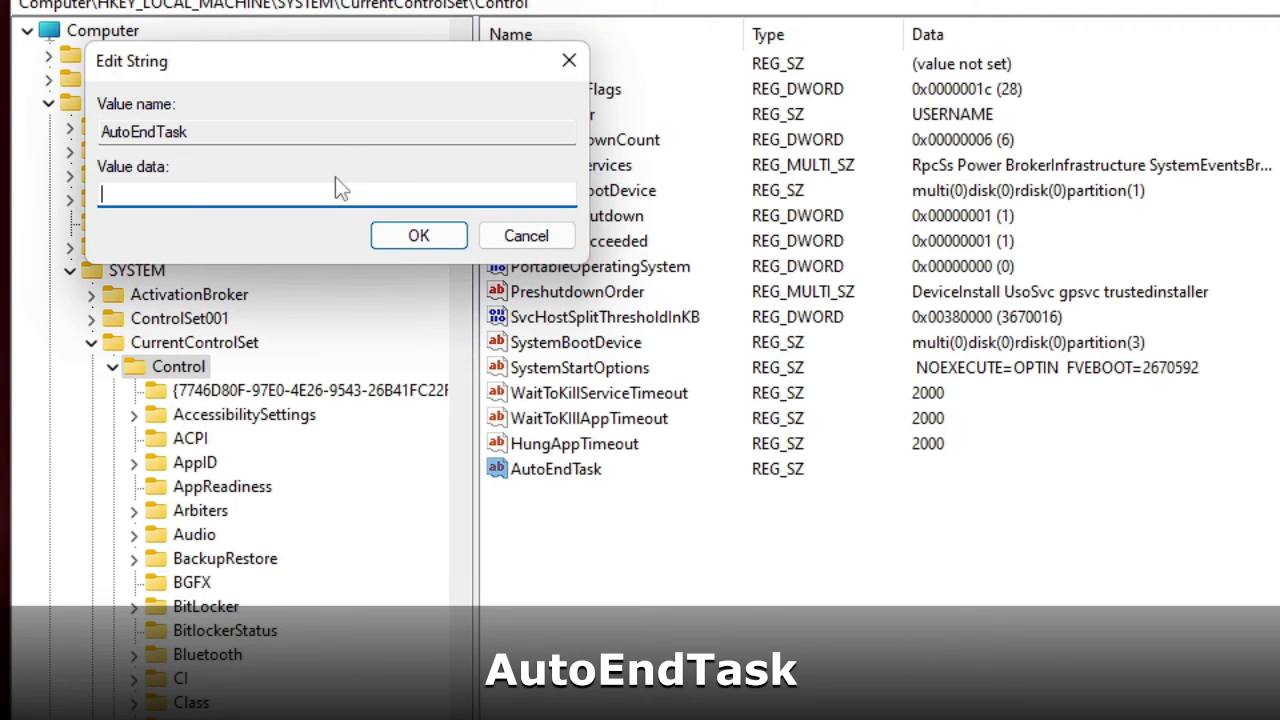
{"action": "type", "text": "1"}
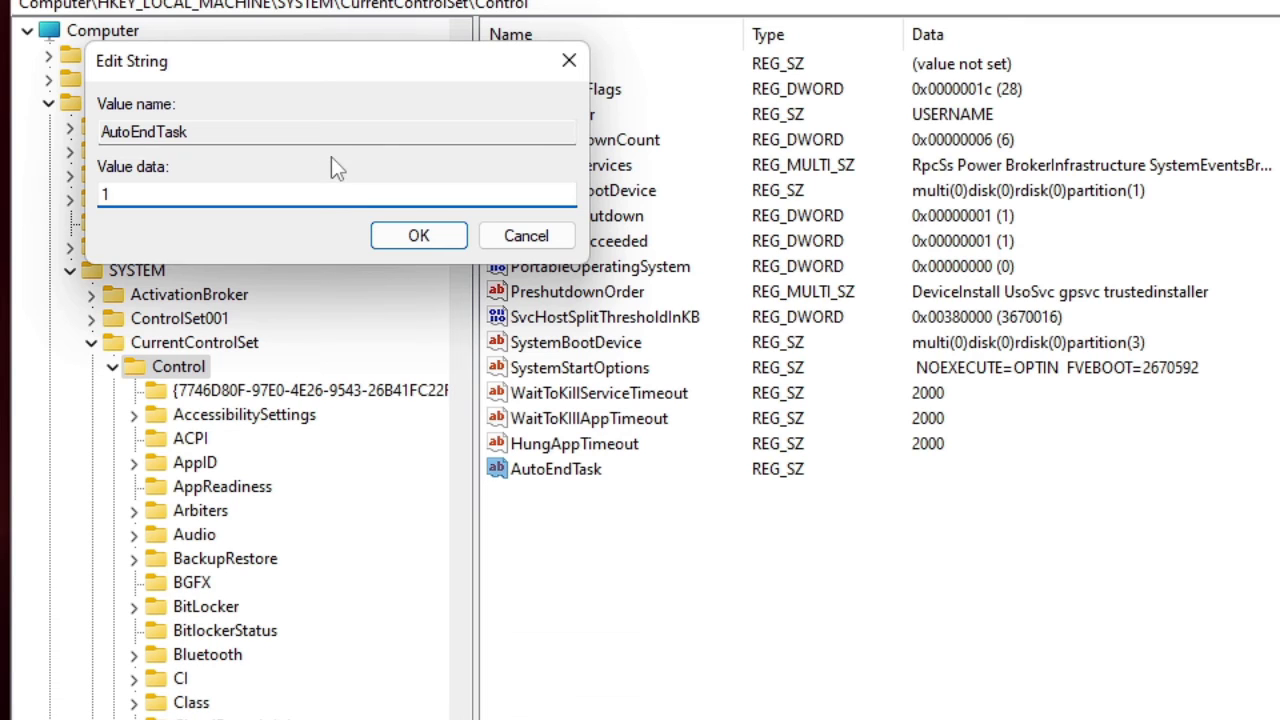
{"action": "left_click", "coordinate": [394, 235]}
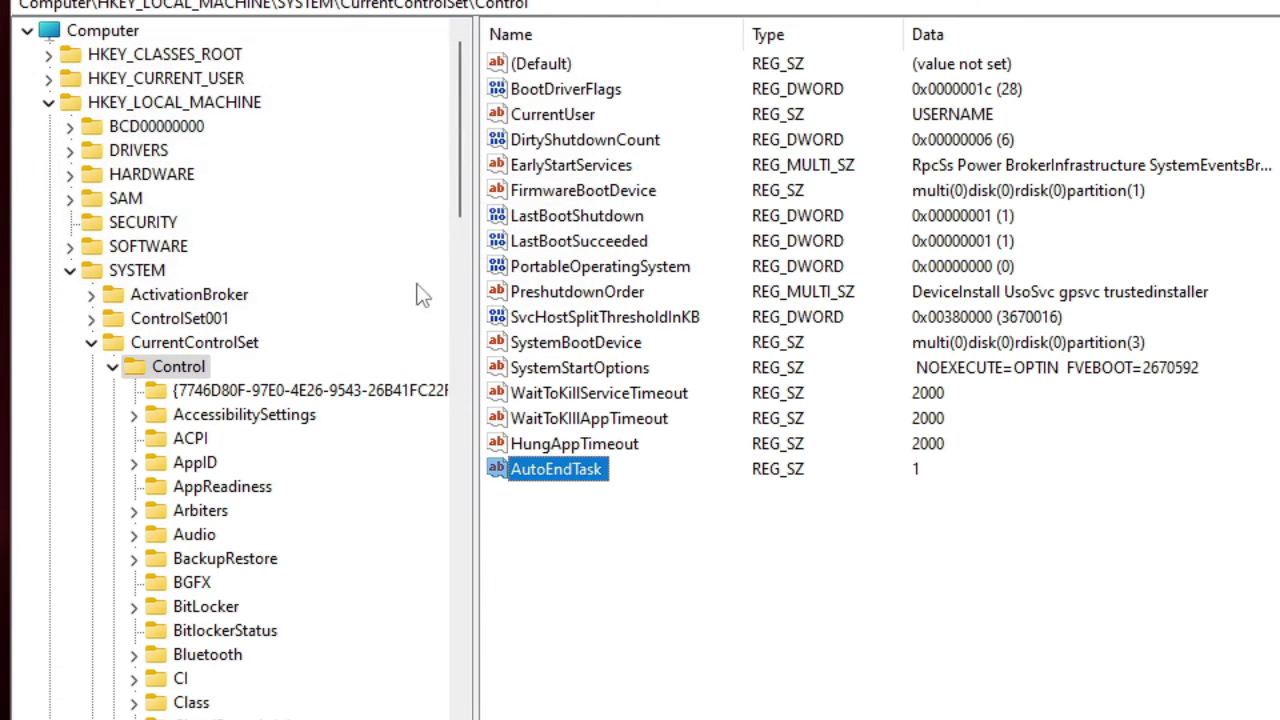
{"action": "left_click", "coordinate": [754, 680]}
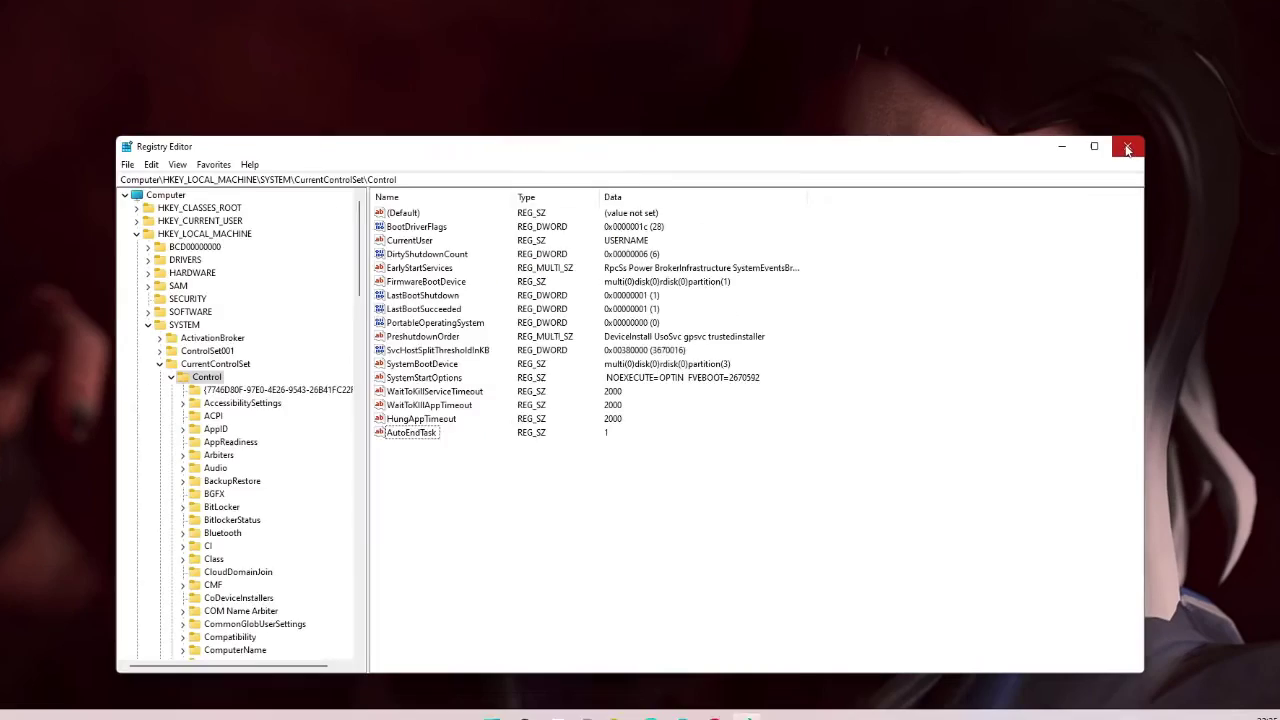
- Close the Registry Editor window
{"action": "left_click", "coordinate": [1107, 167]}
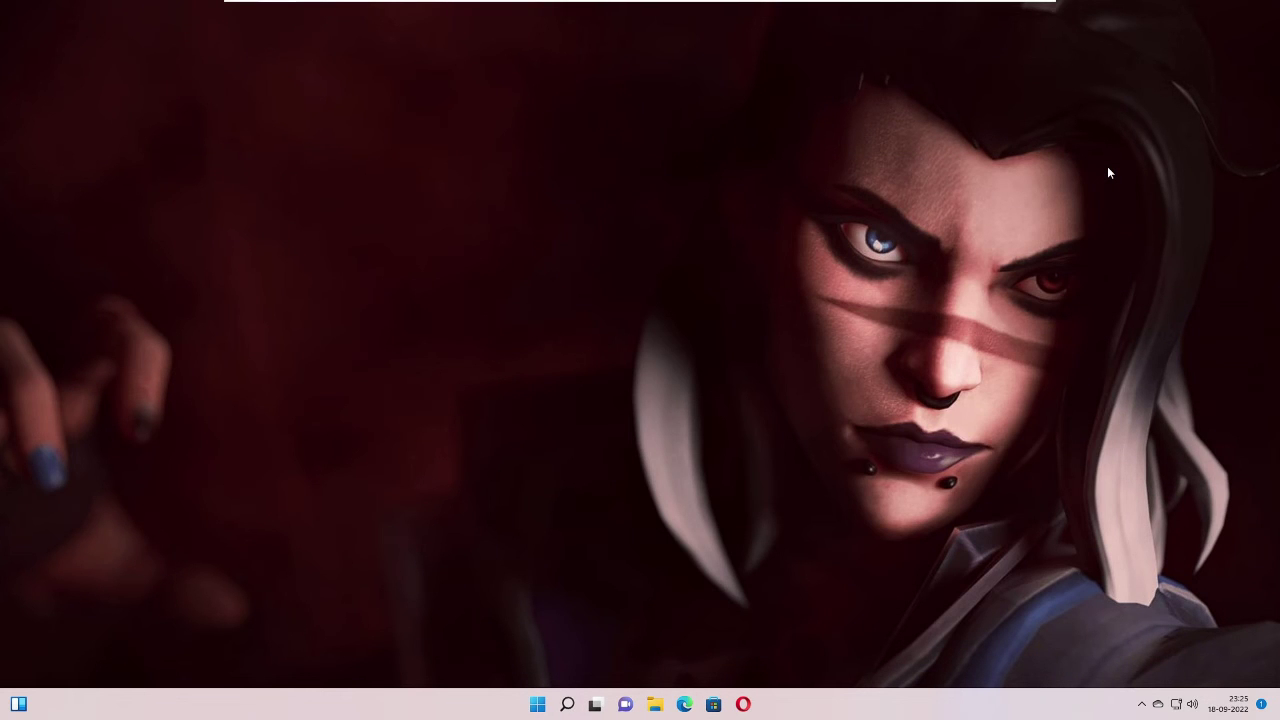